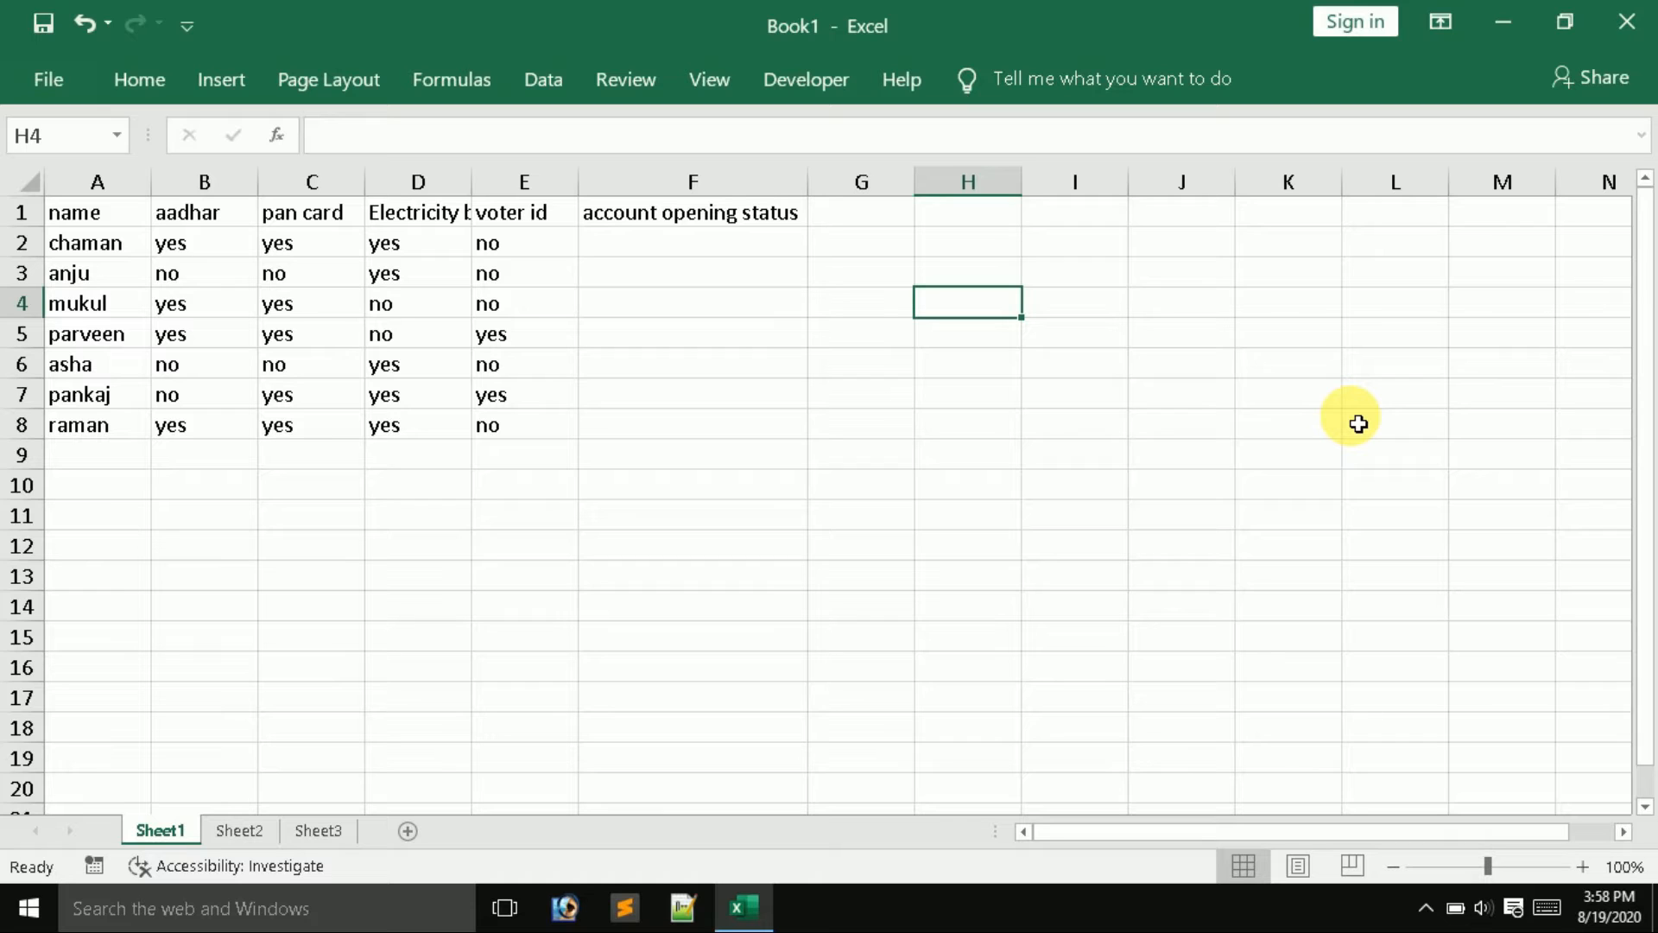
Examine the name, aadhar, pan card and account opening status columns of the customer table
click(643, 308)
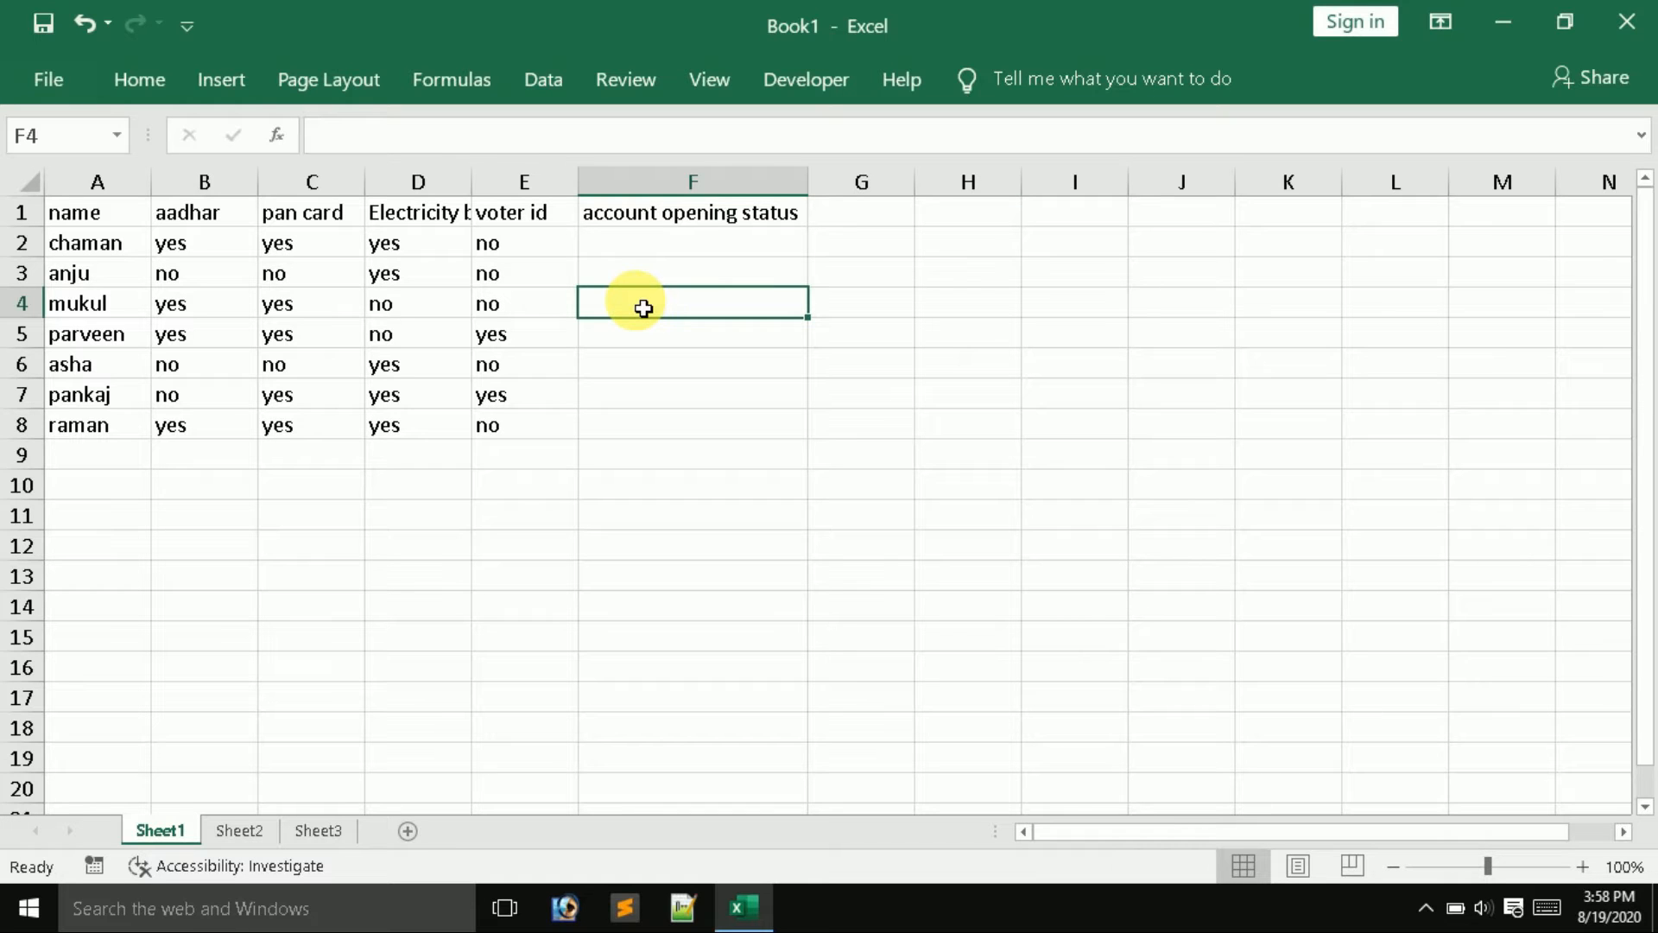
click(681, 250)
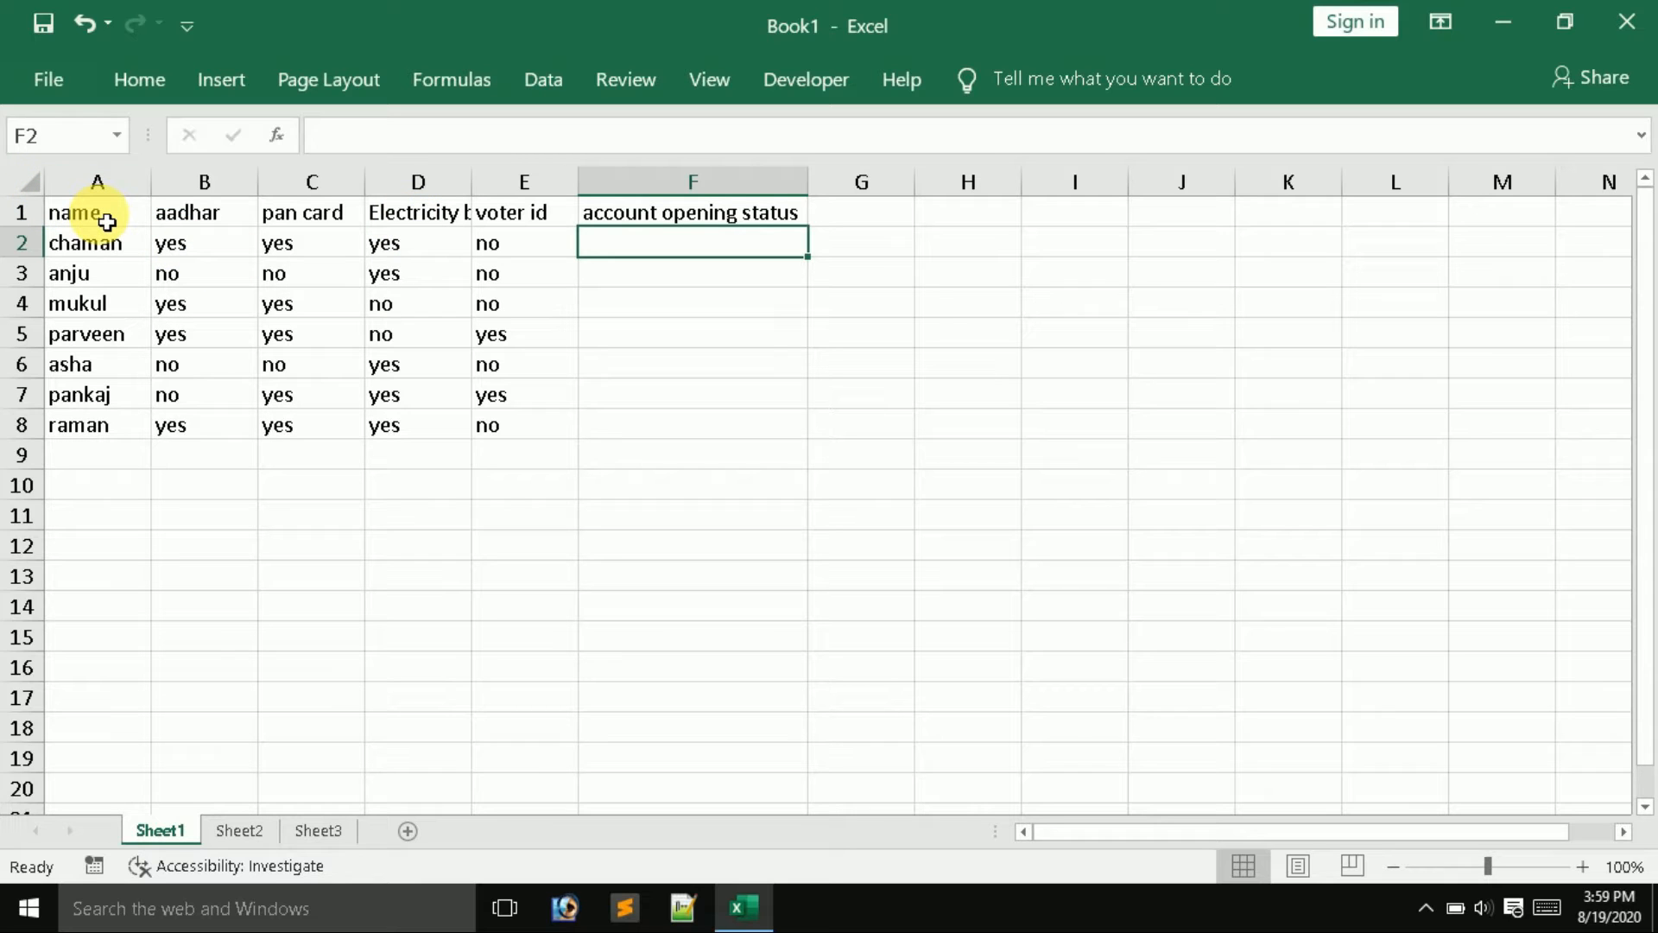
drag(106, 223, 102, 447)
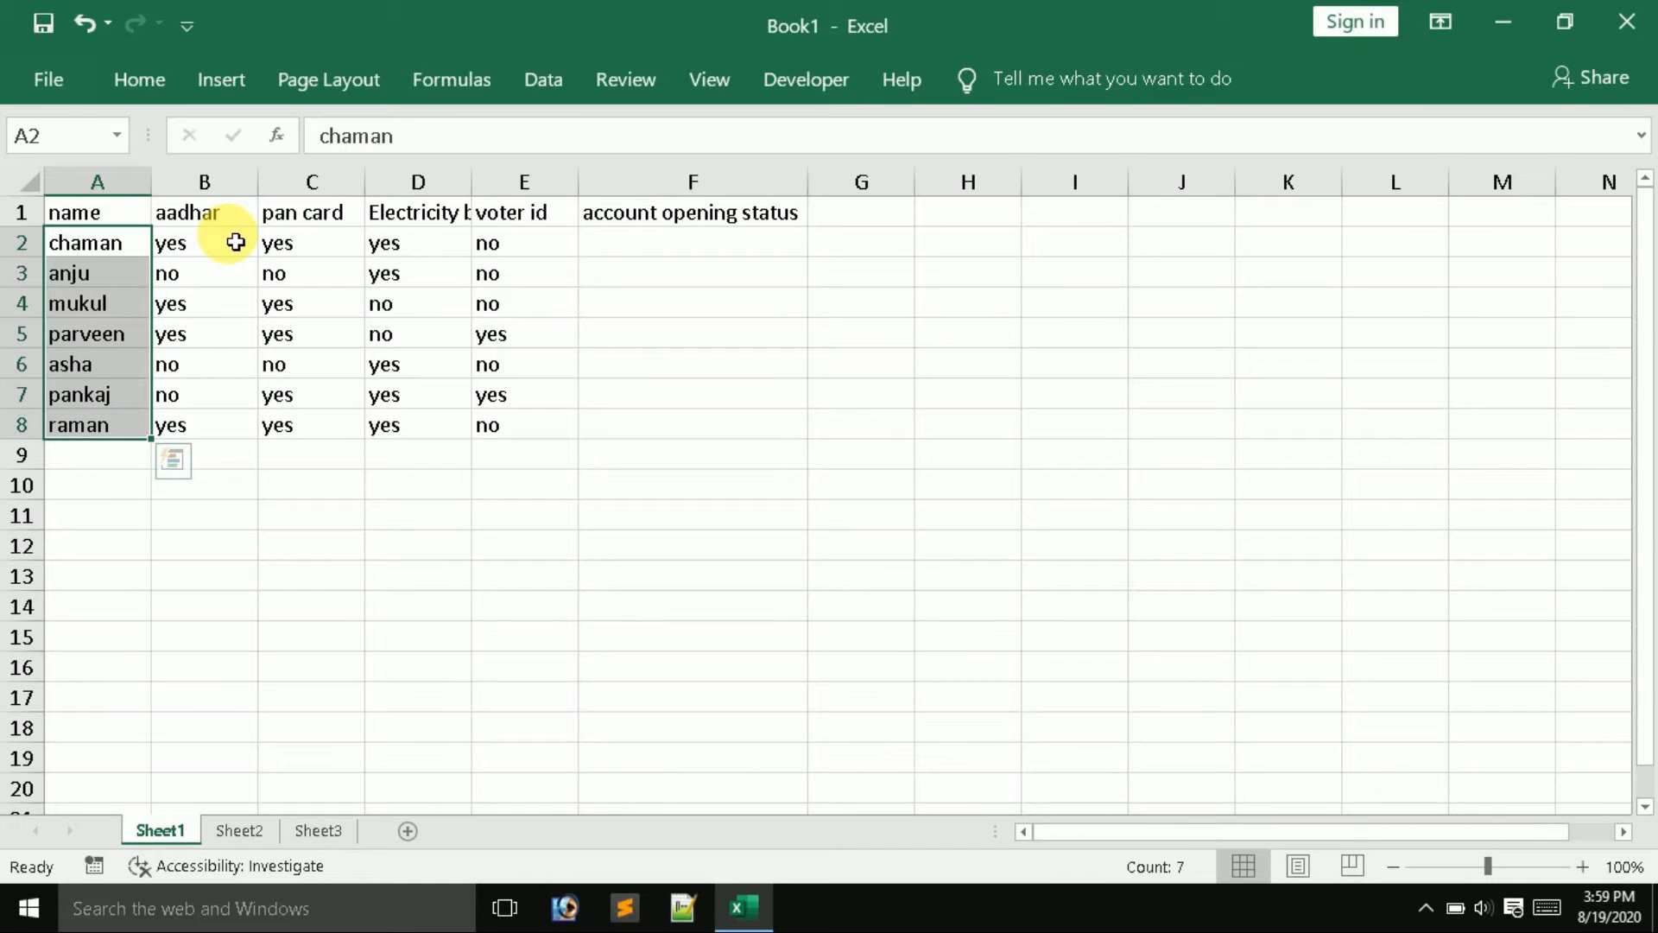
click(711, 256)
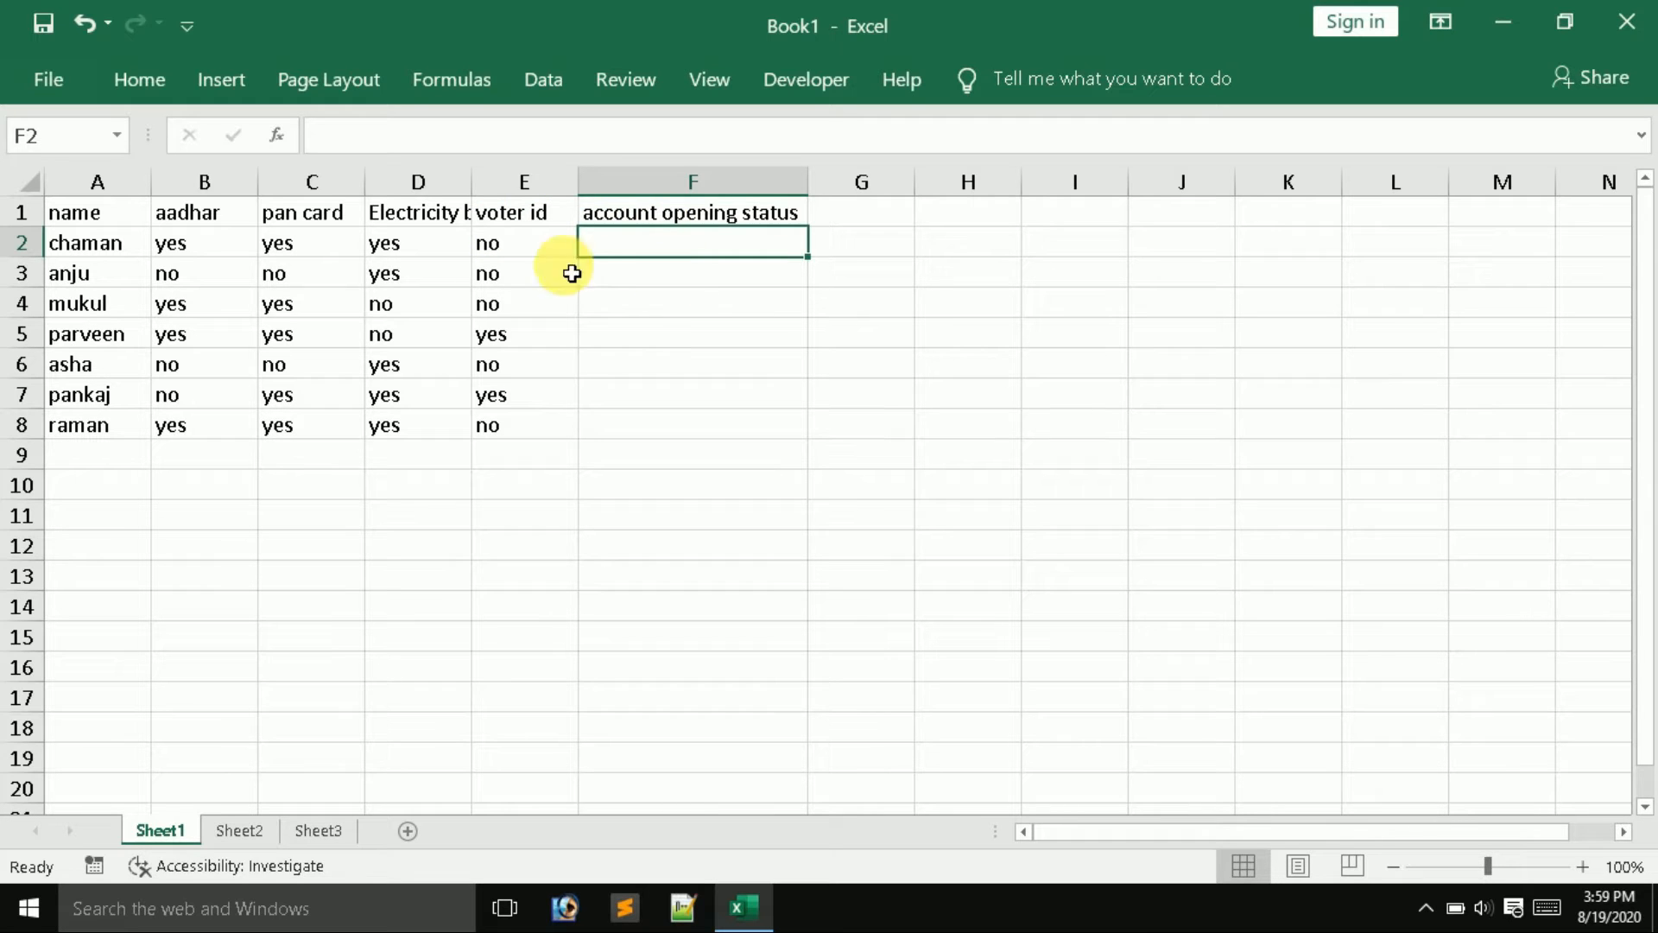
click(211, 250)
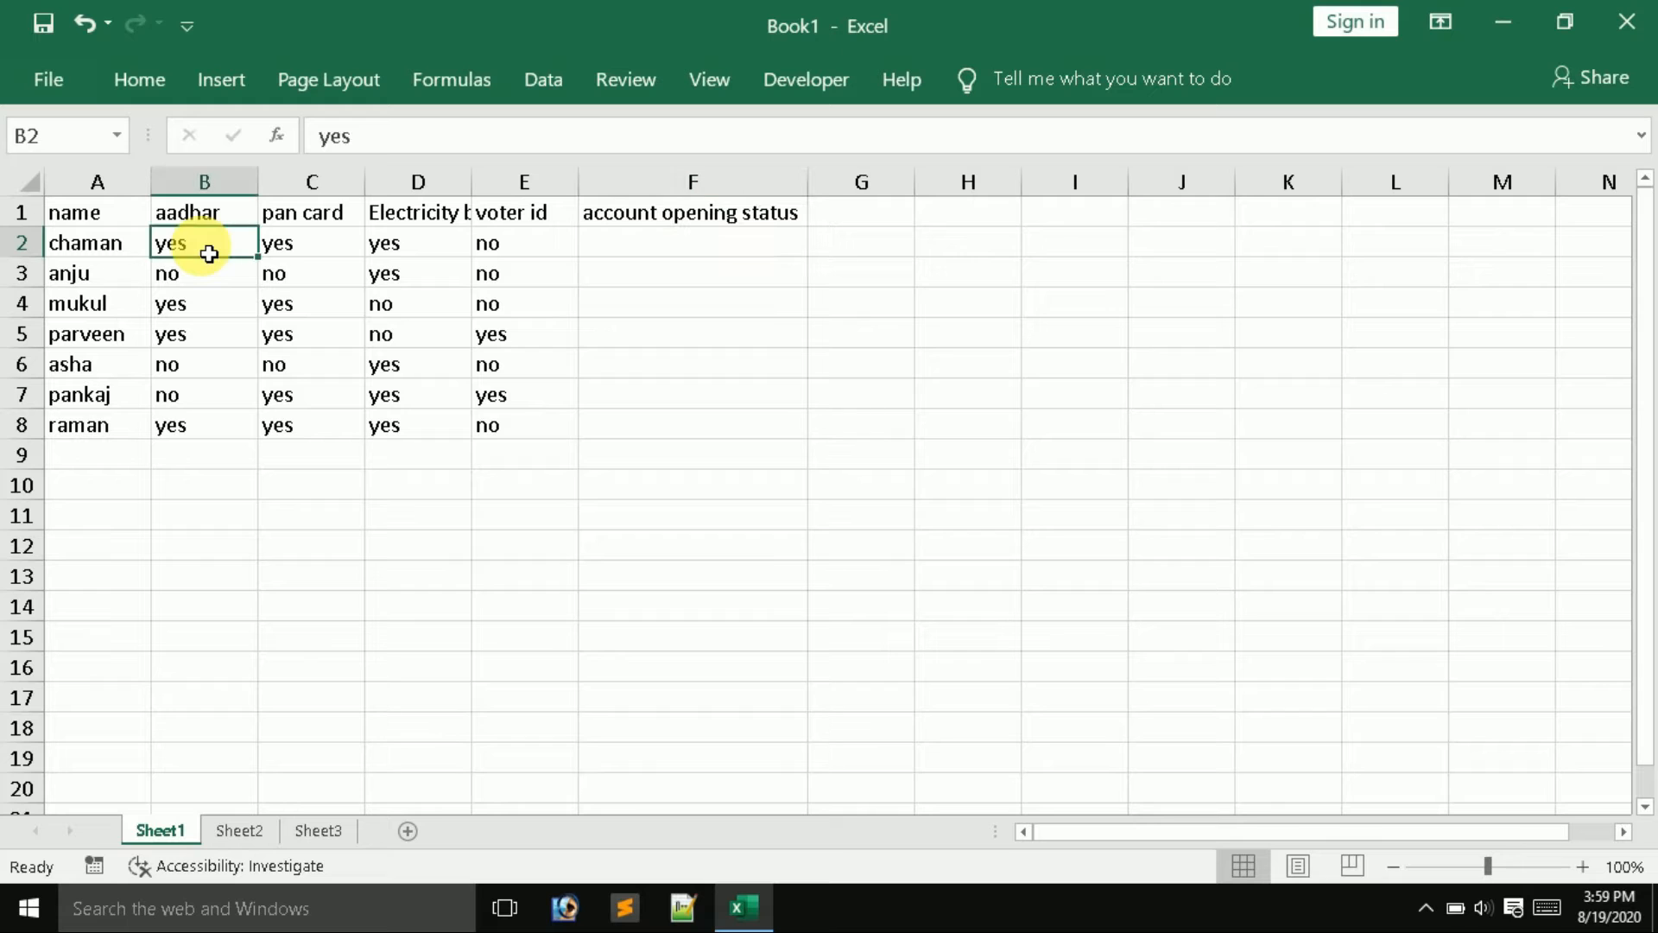
click(317, 241)
click(298, 213)
Widen the Electricity bill column to fit its full heading
click(440, 221)
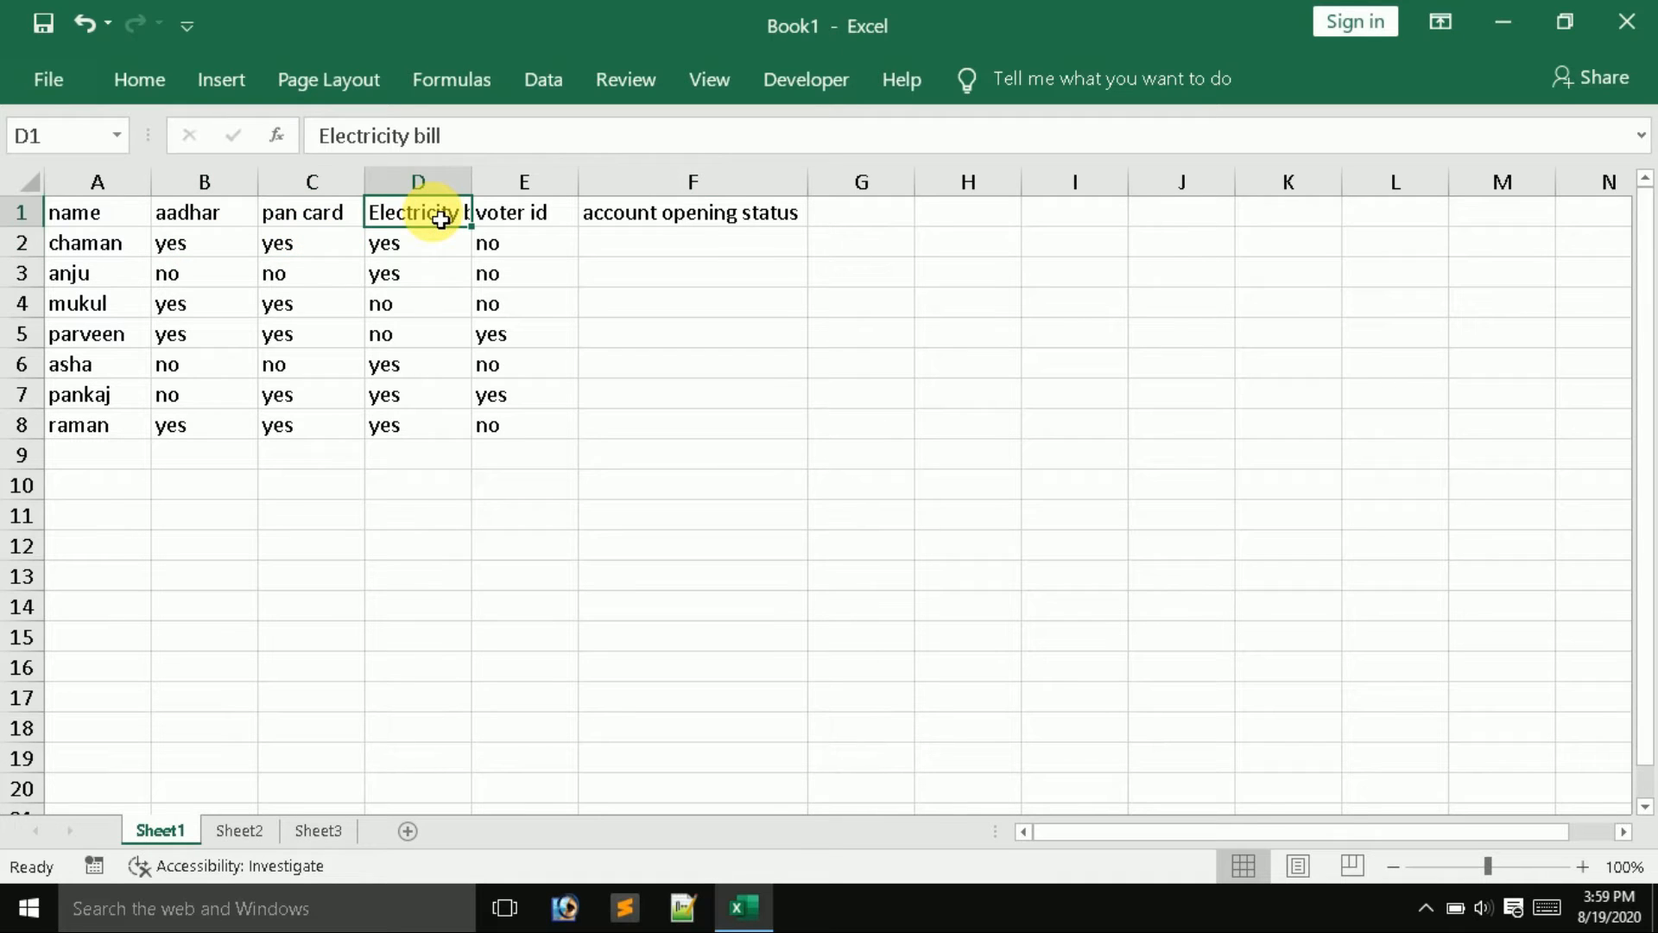
click(517, 218)
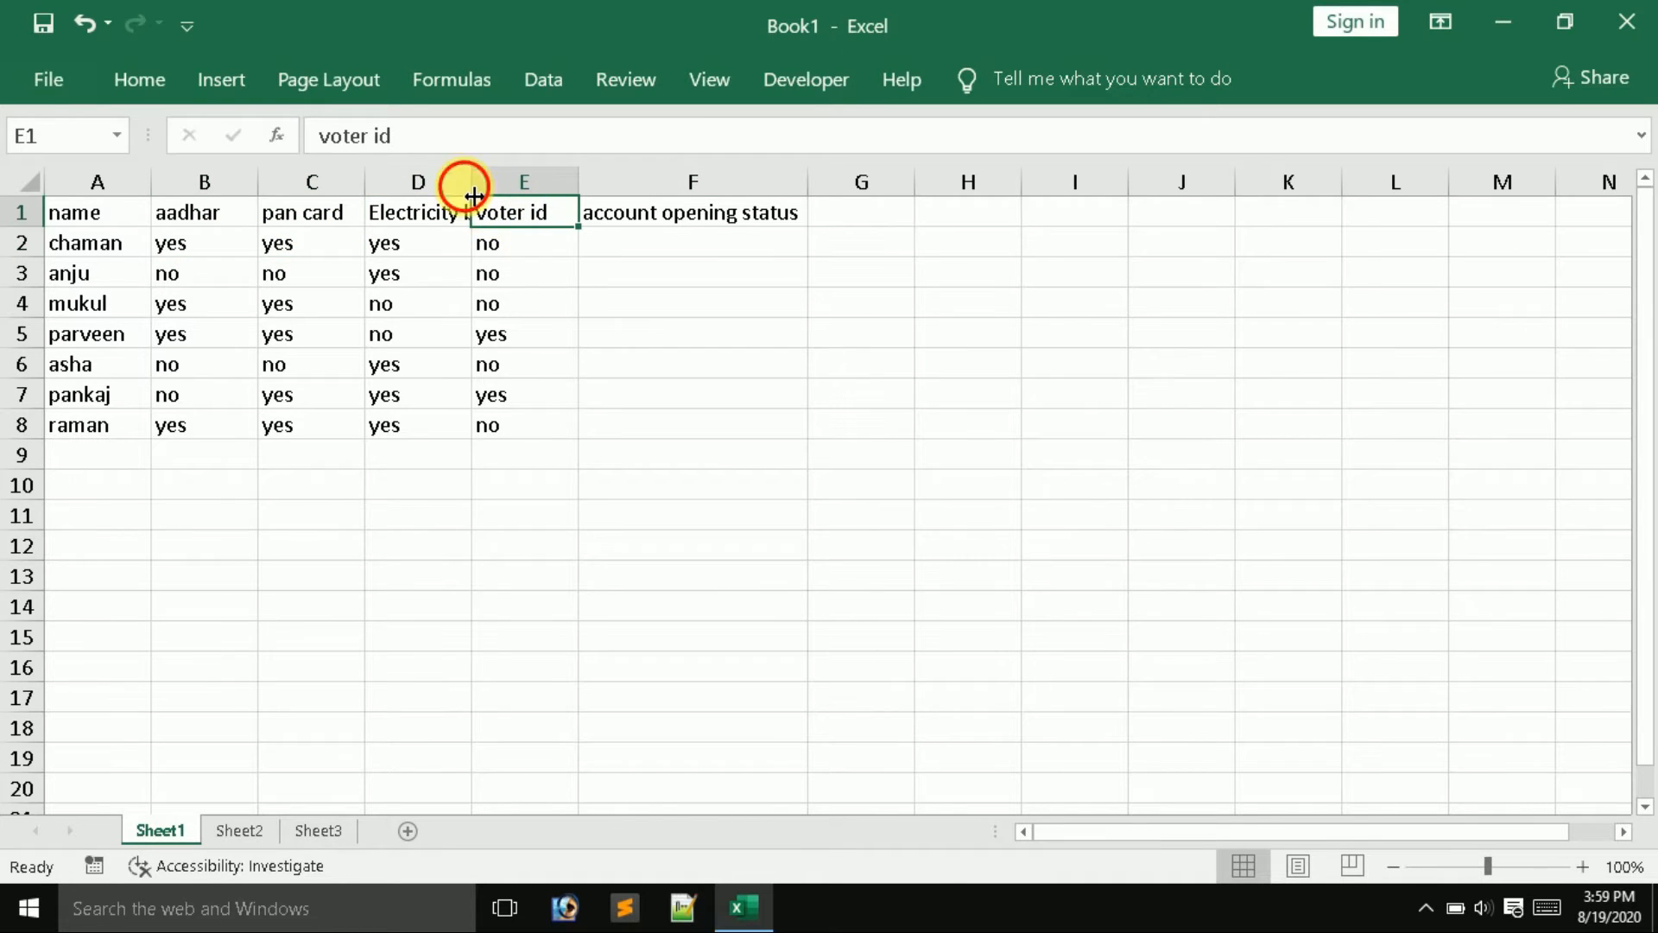
double_click(472, 181)
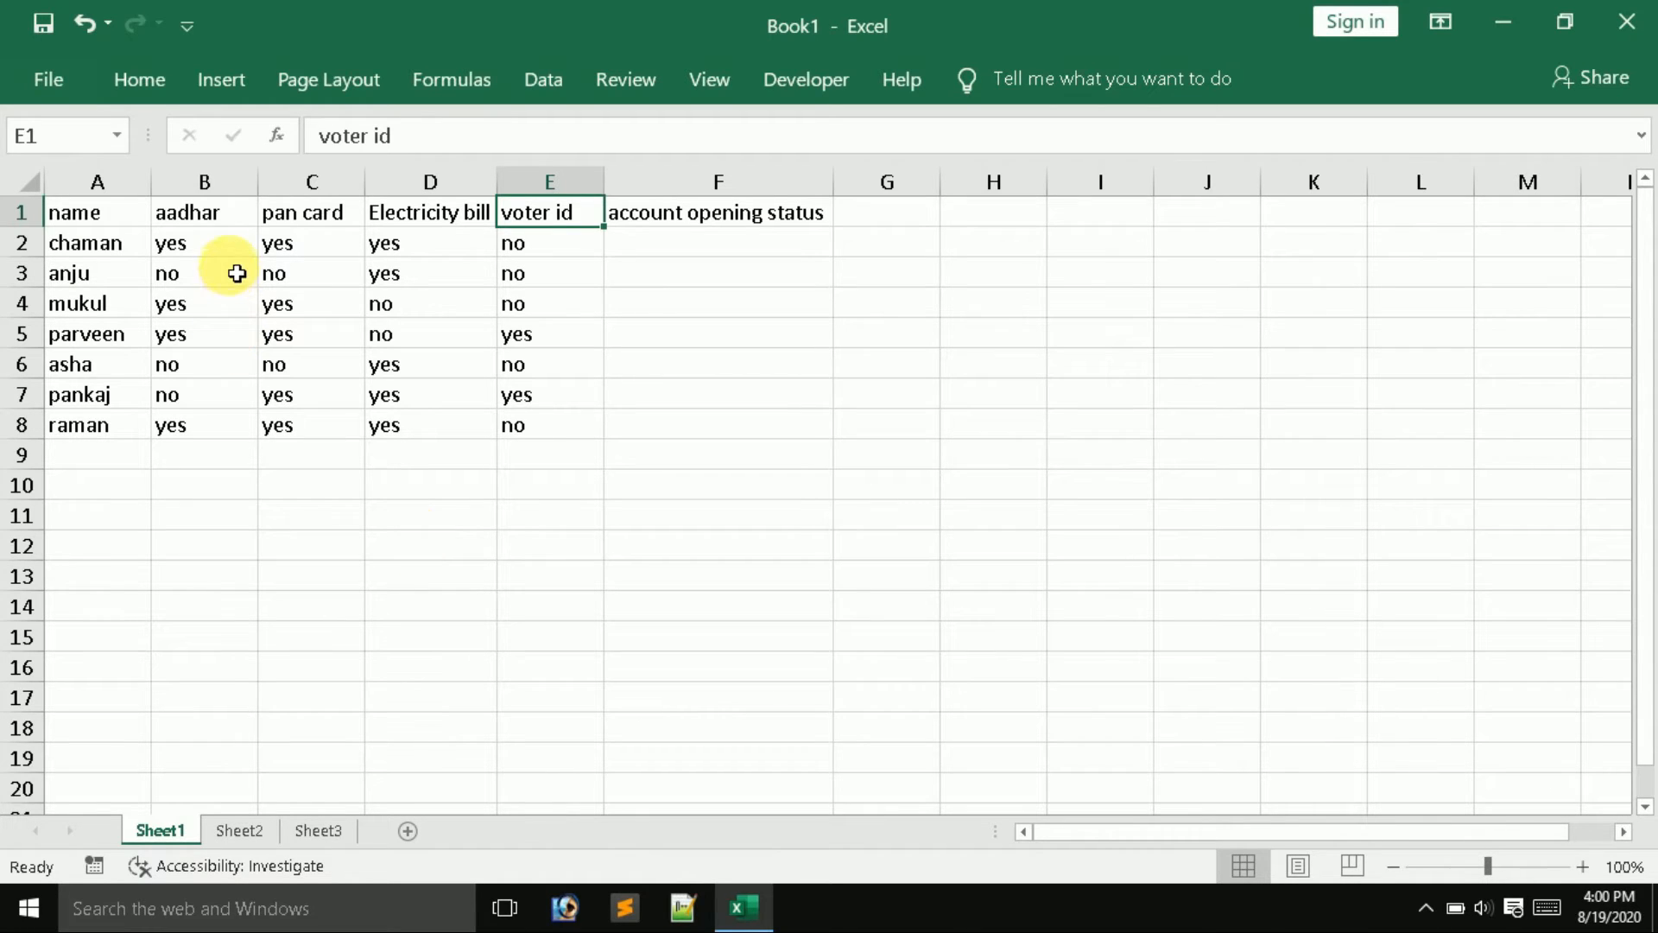
Review the aadhar and pan card columns as one group and the Electricity bill and voter id columns as another
drag(205, 182, 285, 182)
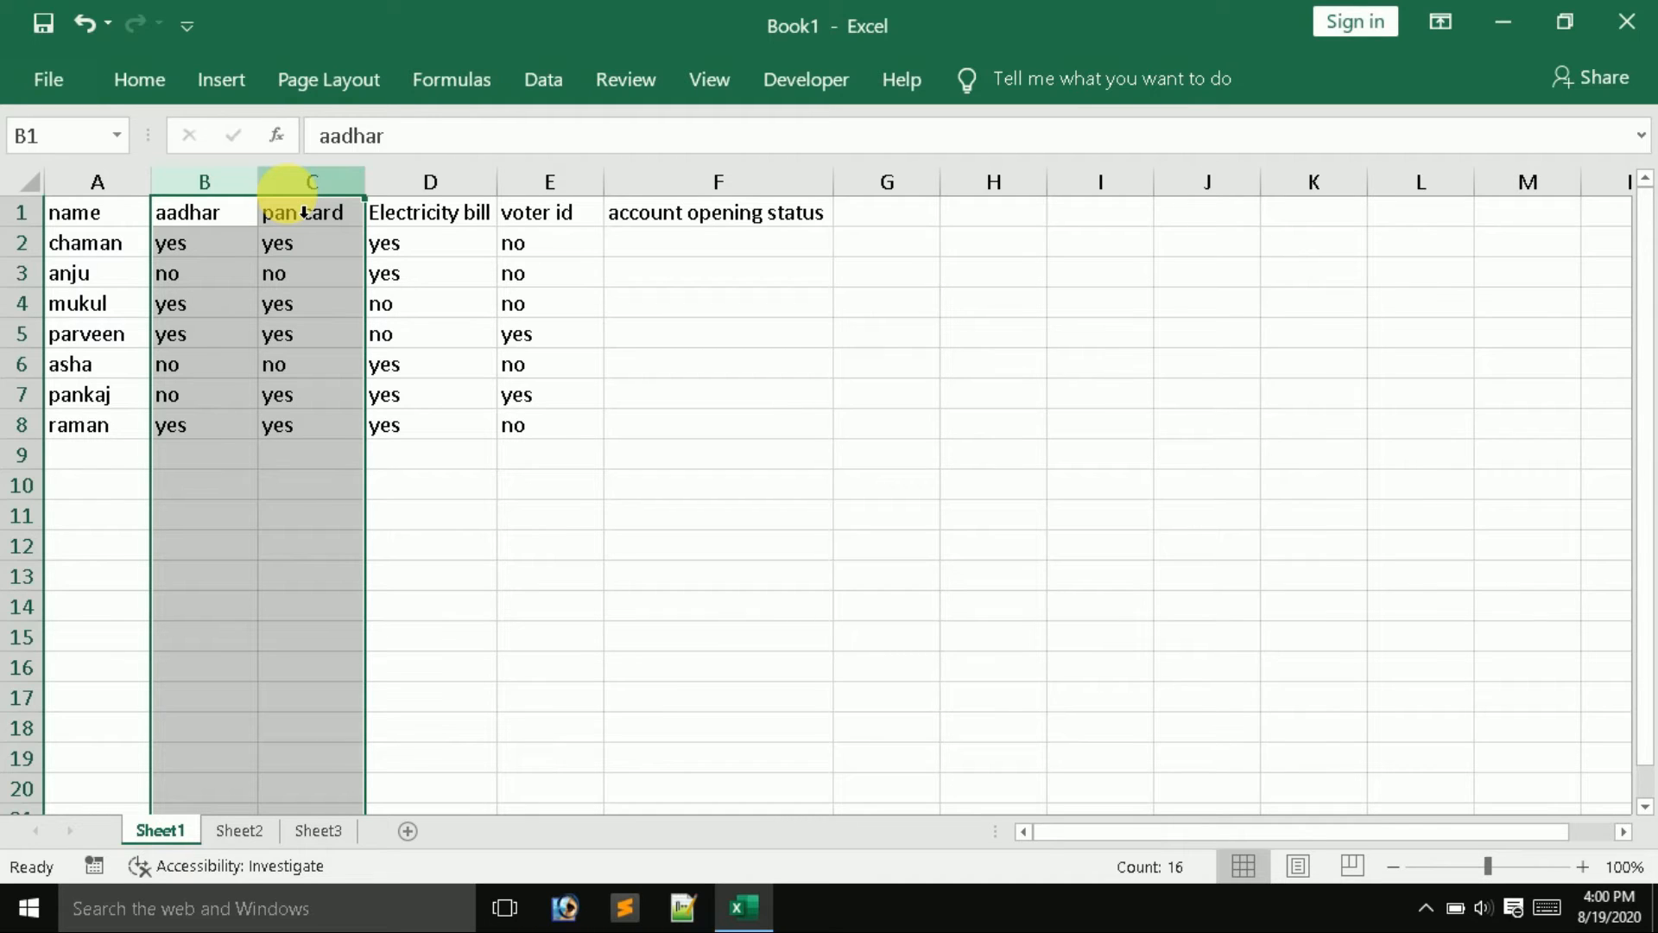
click(416, 214)
drag(418, 216, 526, 223)
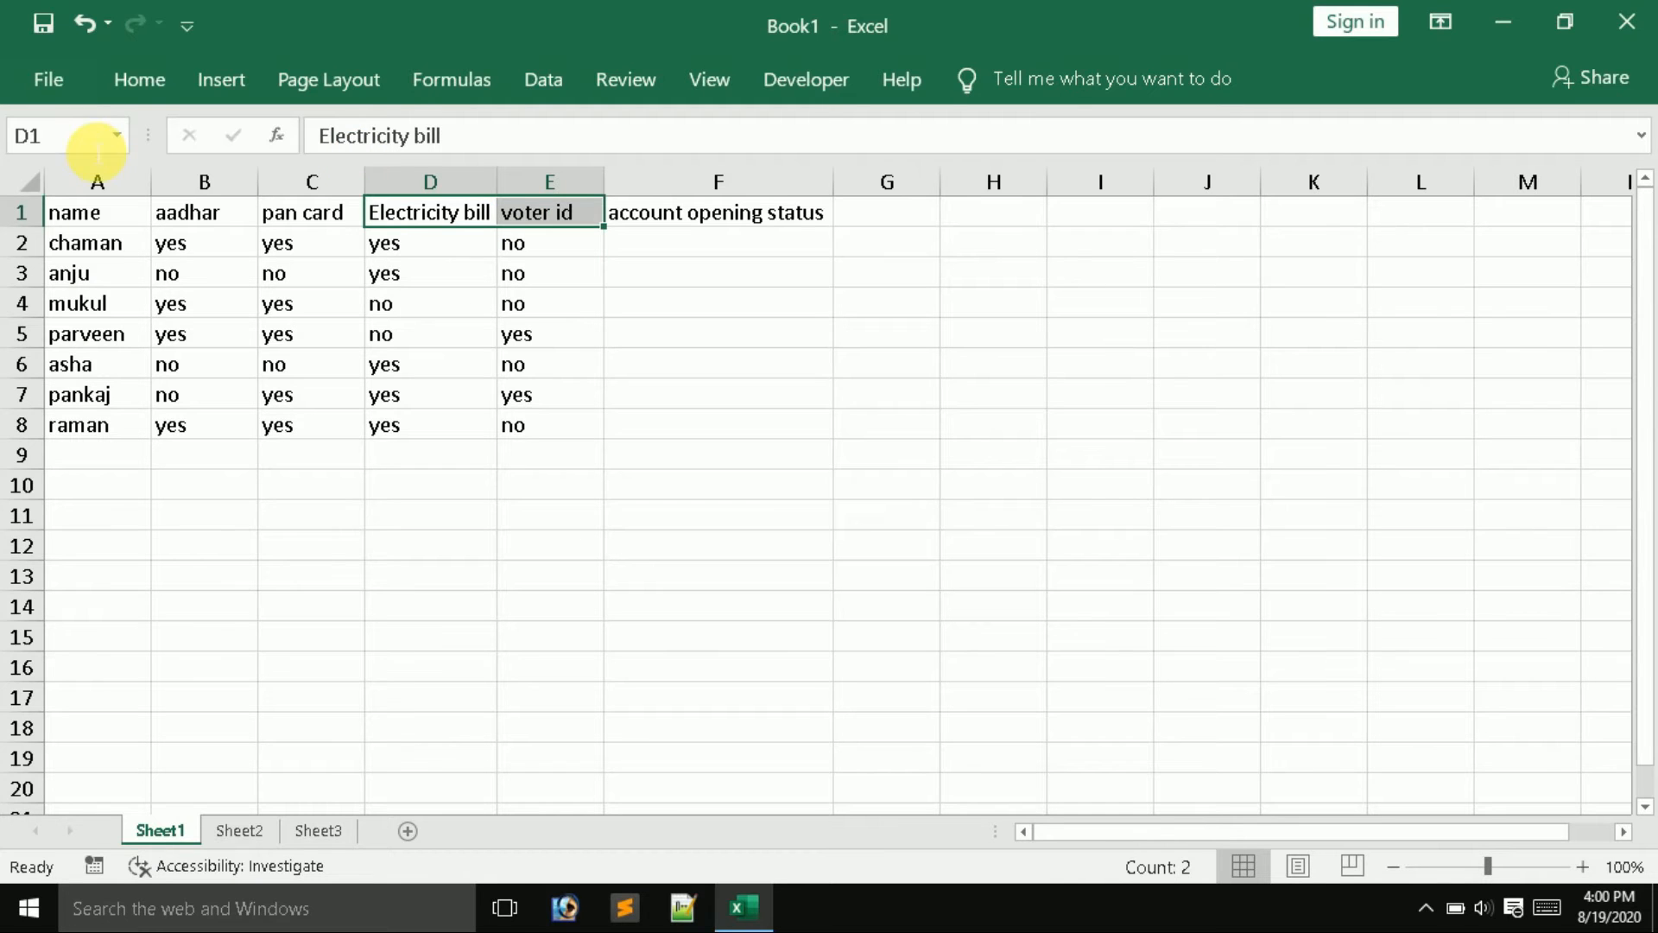
drag(204, 181, 534, 211)
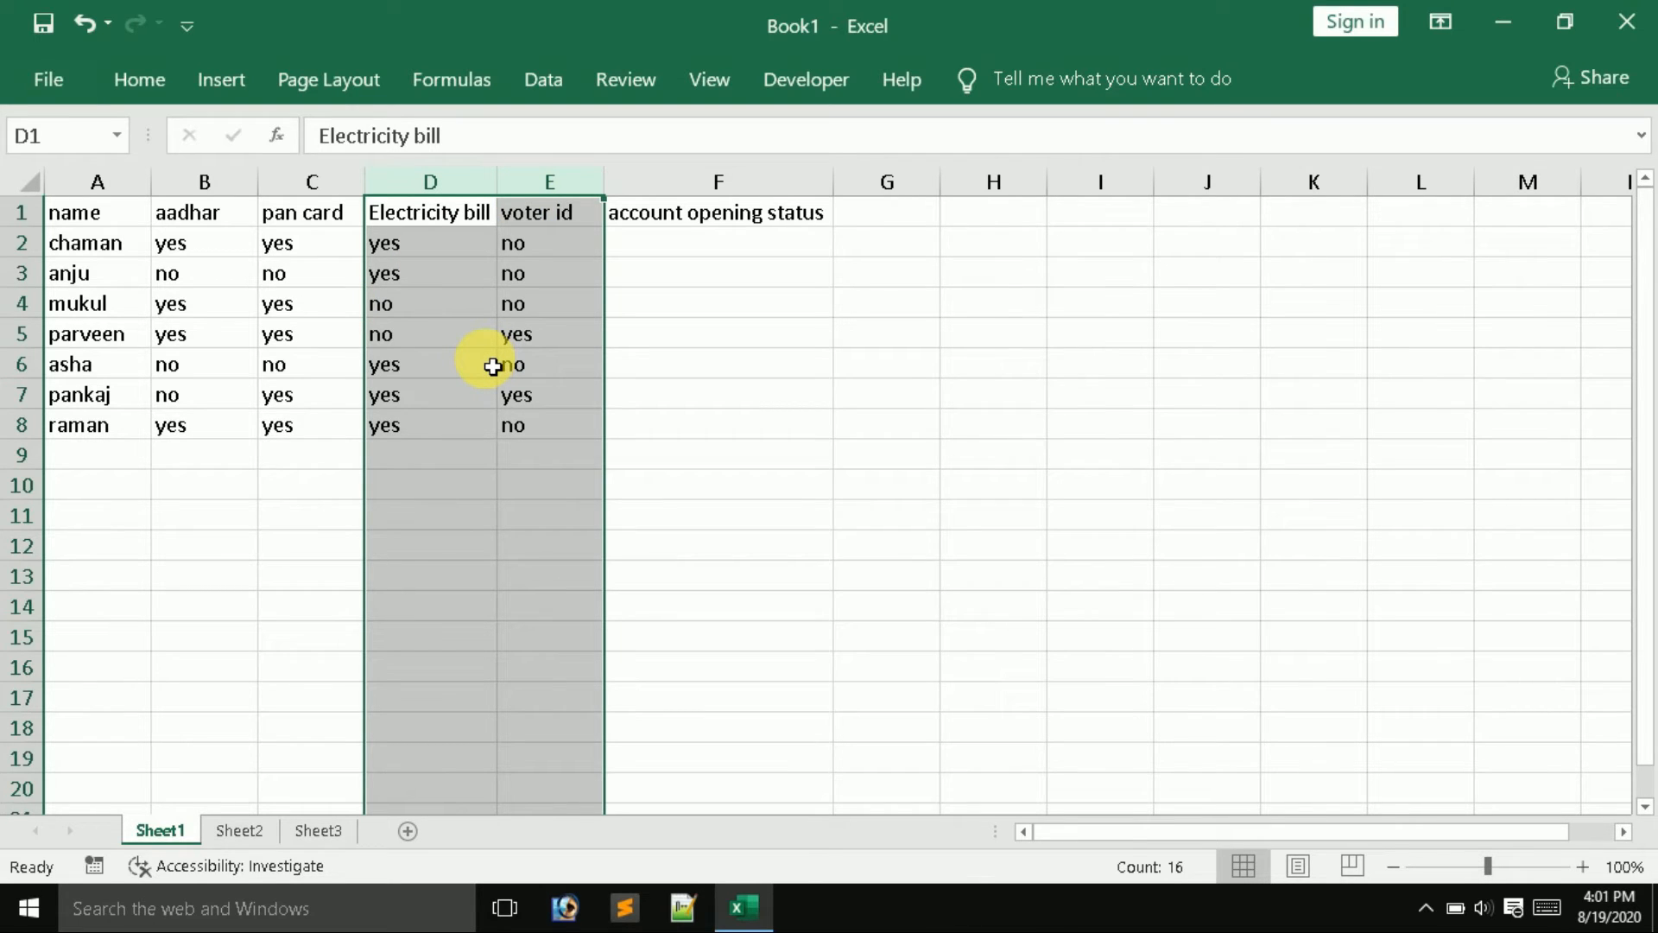
Begin an AND formula in cell F2 with the conditions B2="yes" and C2="yes"
click(725, 250)
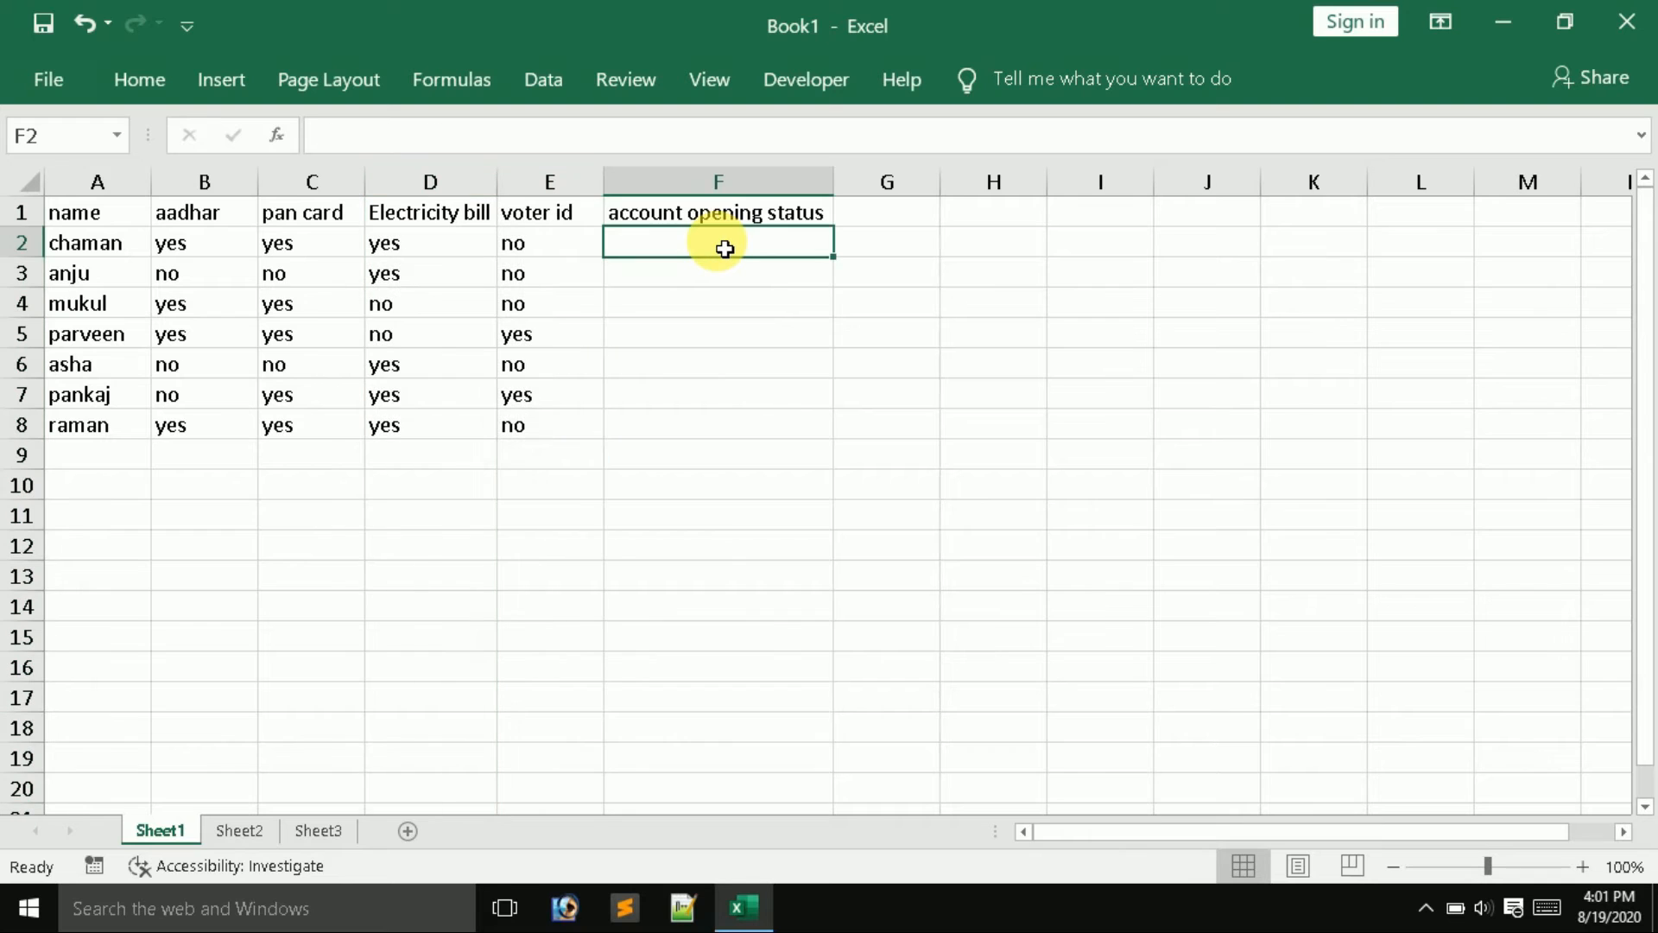
text(=)
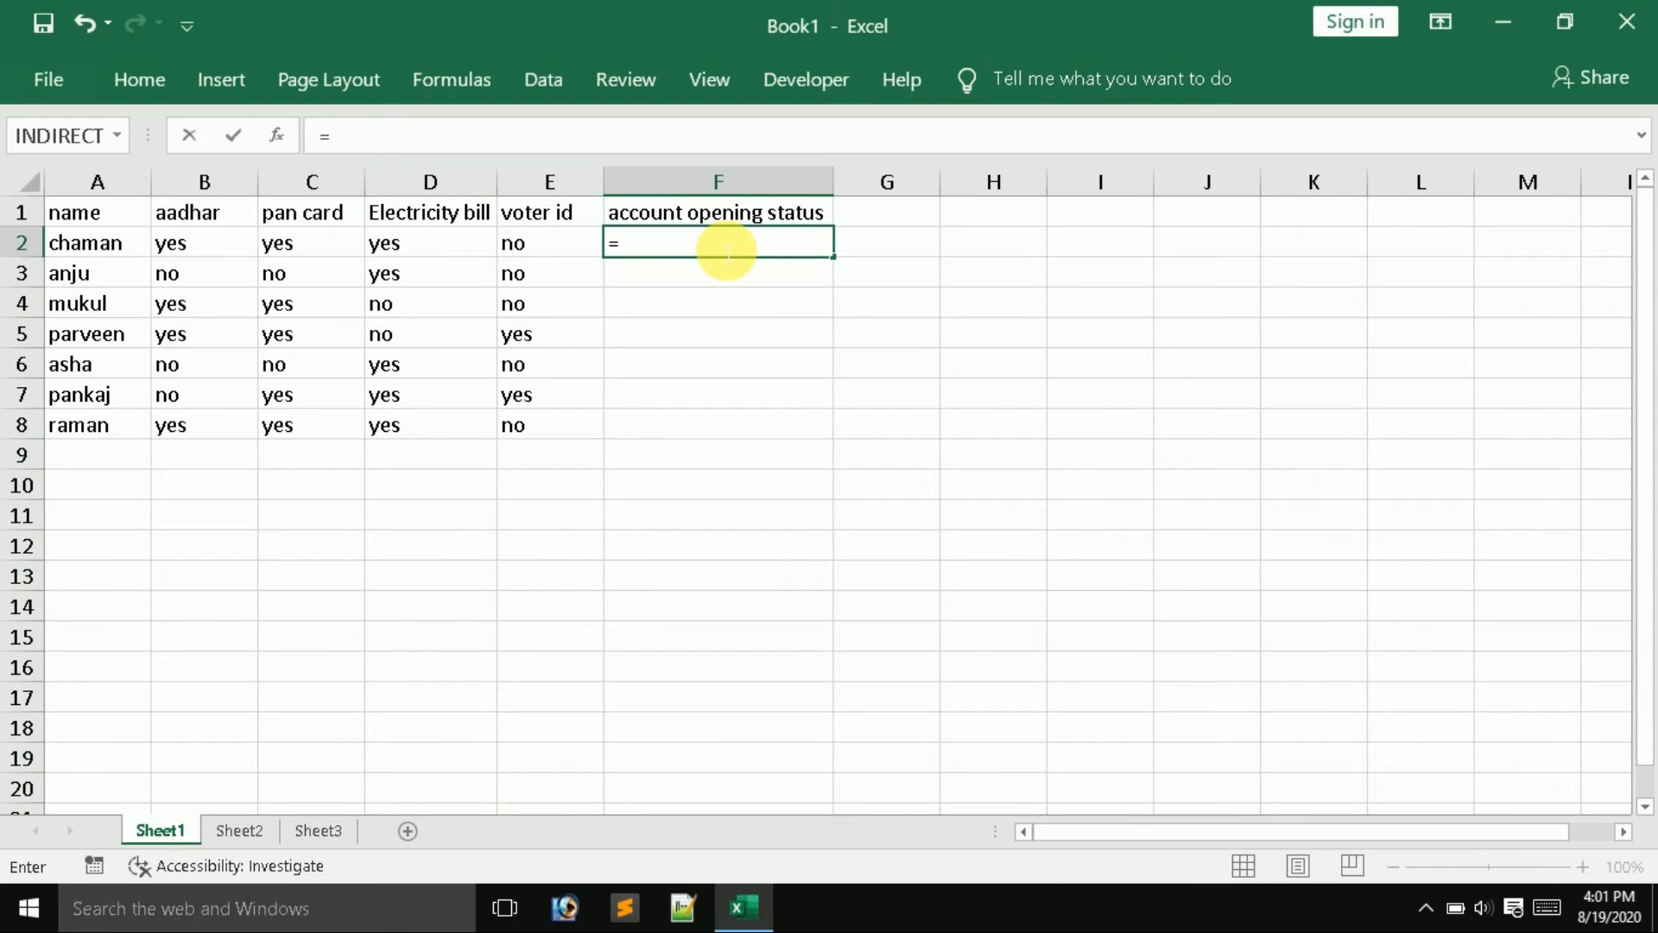
text(an)
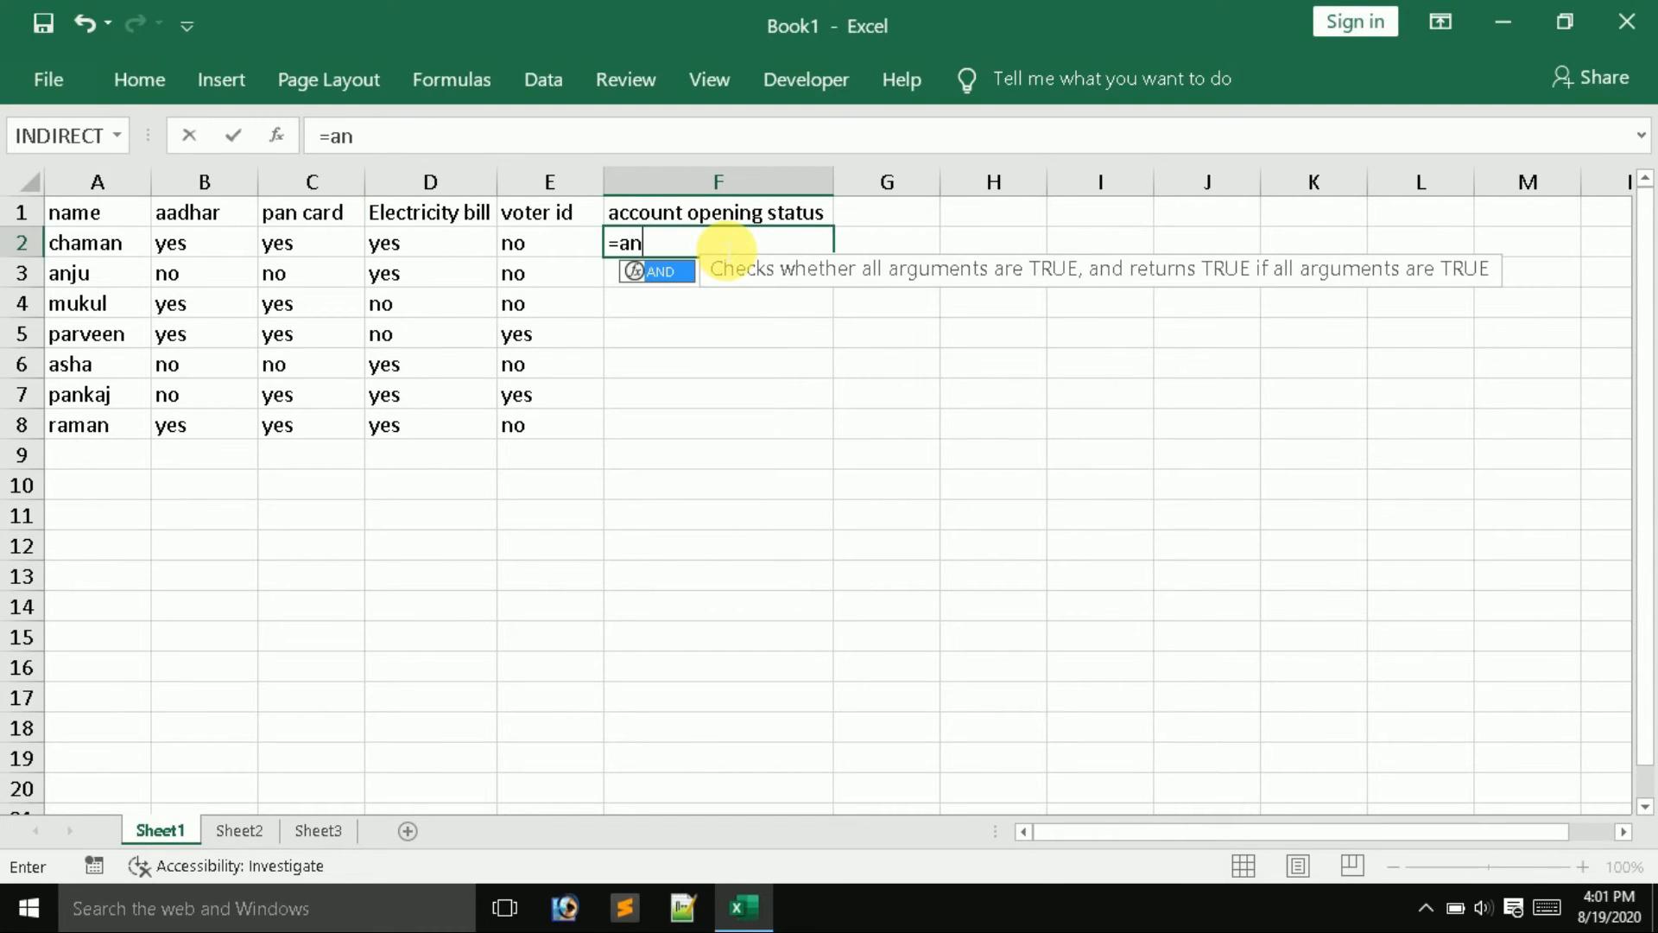
text(d()
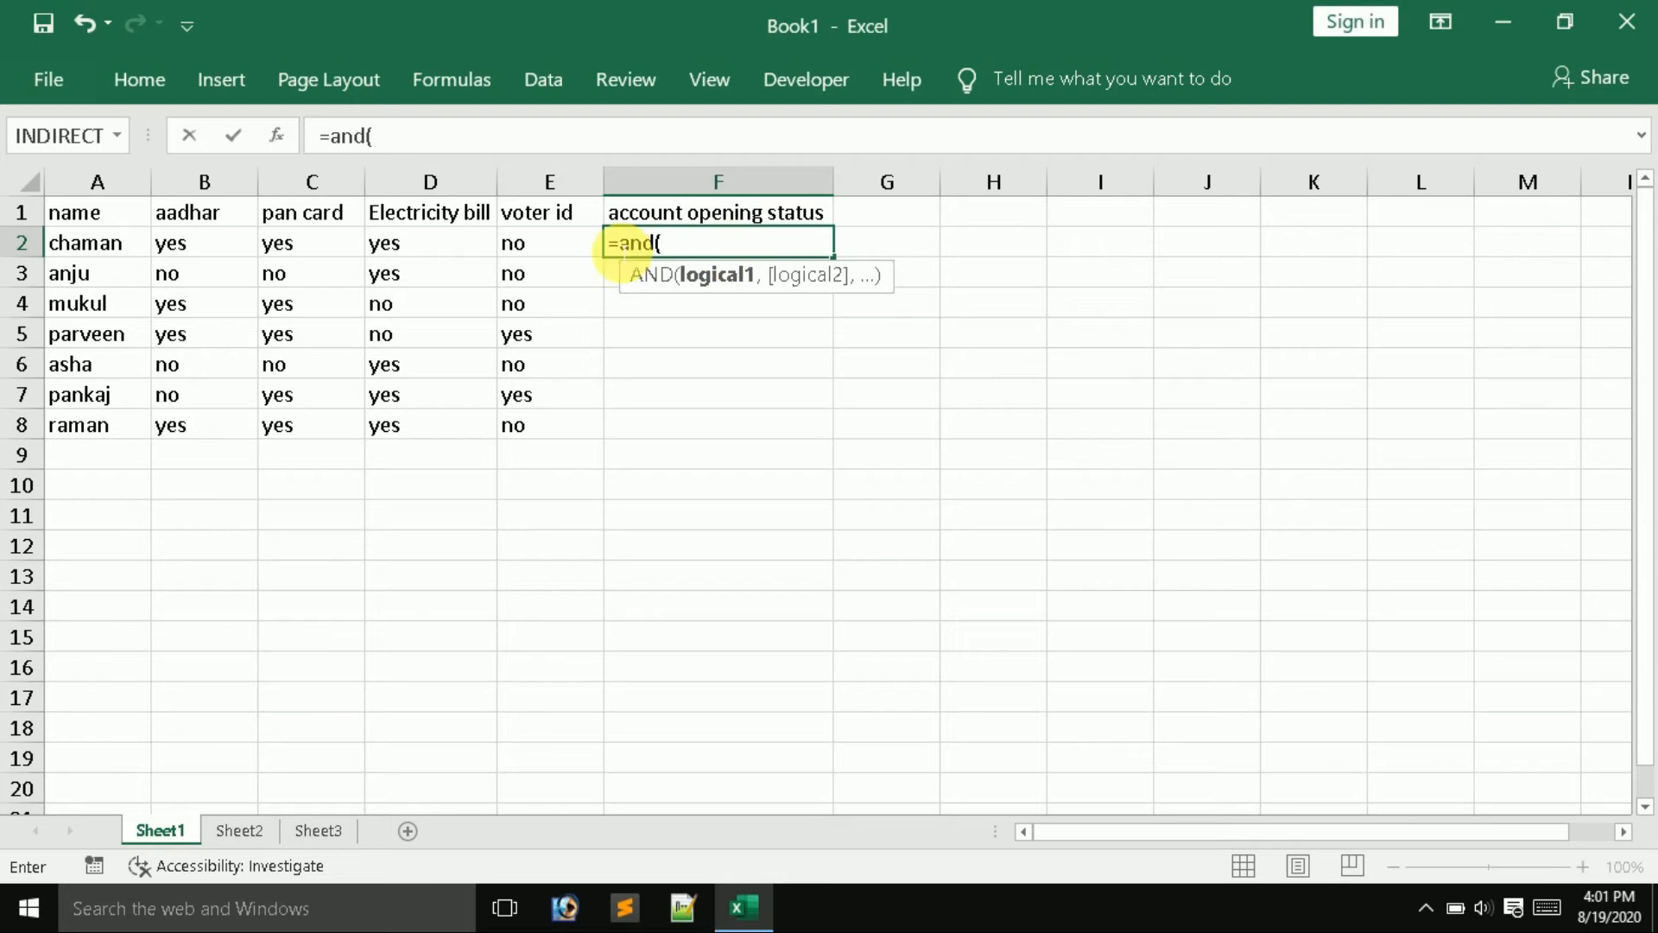
click(195, 249)
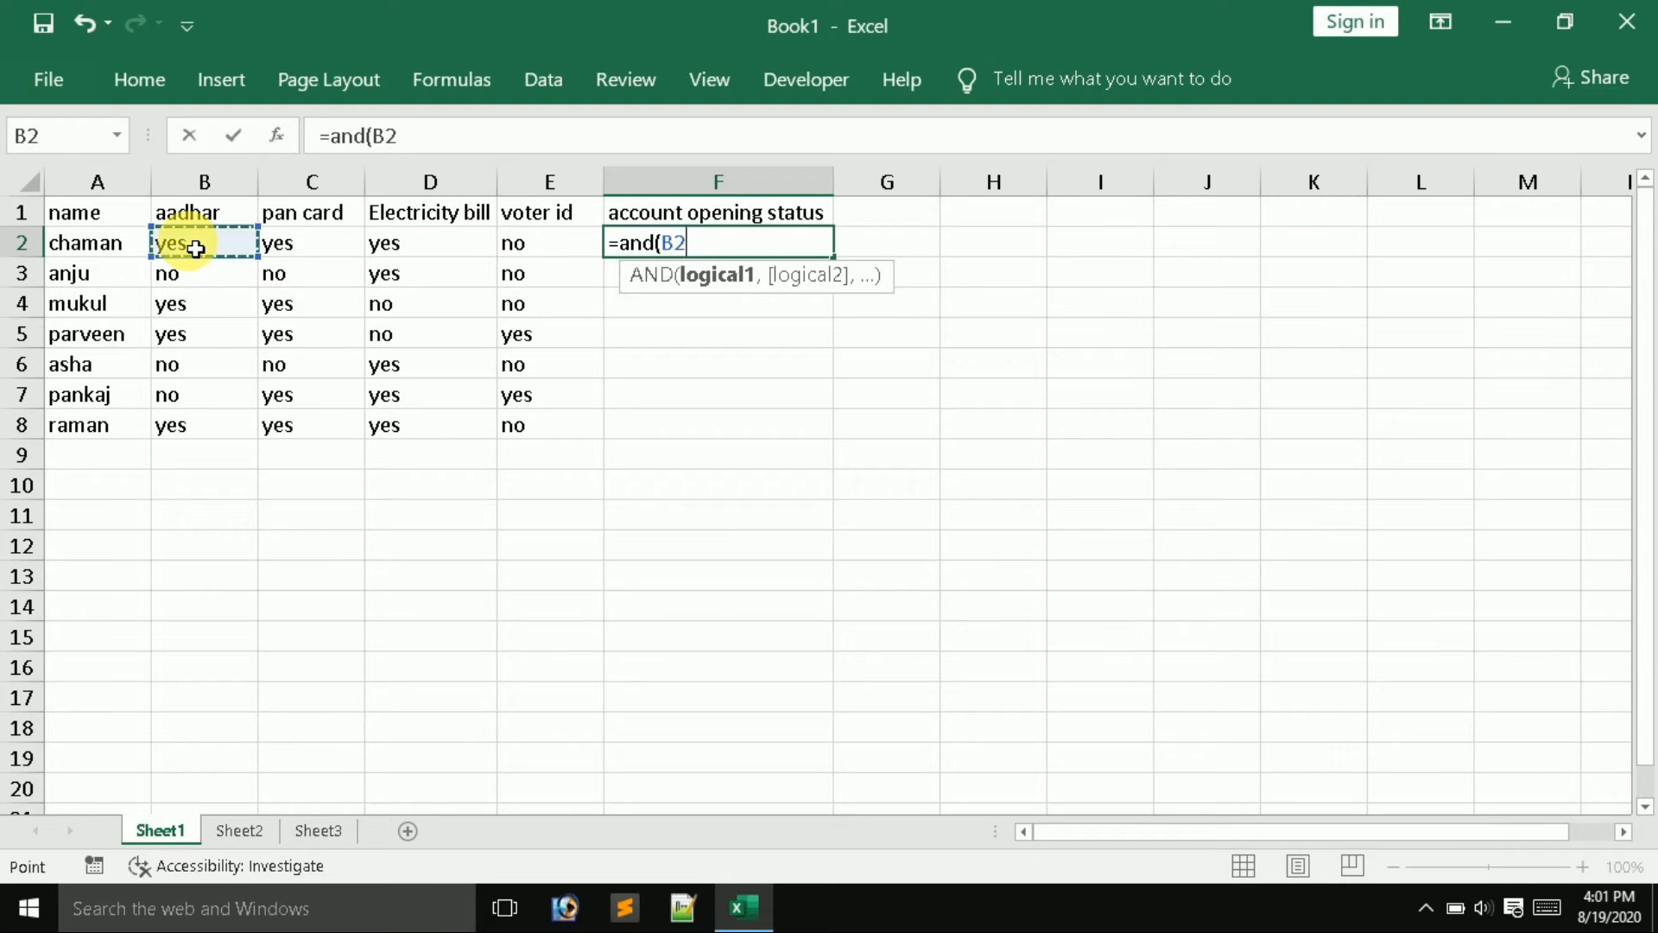
text(="yes")
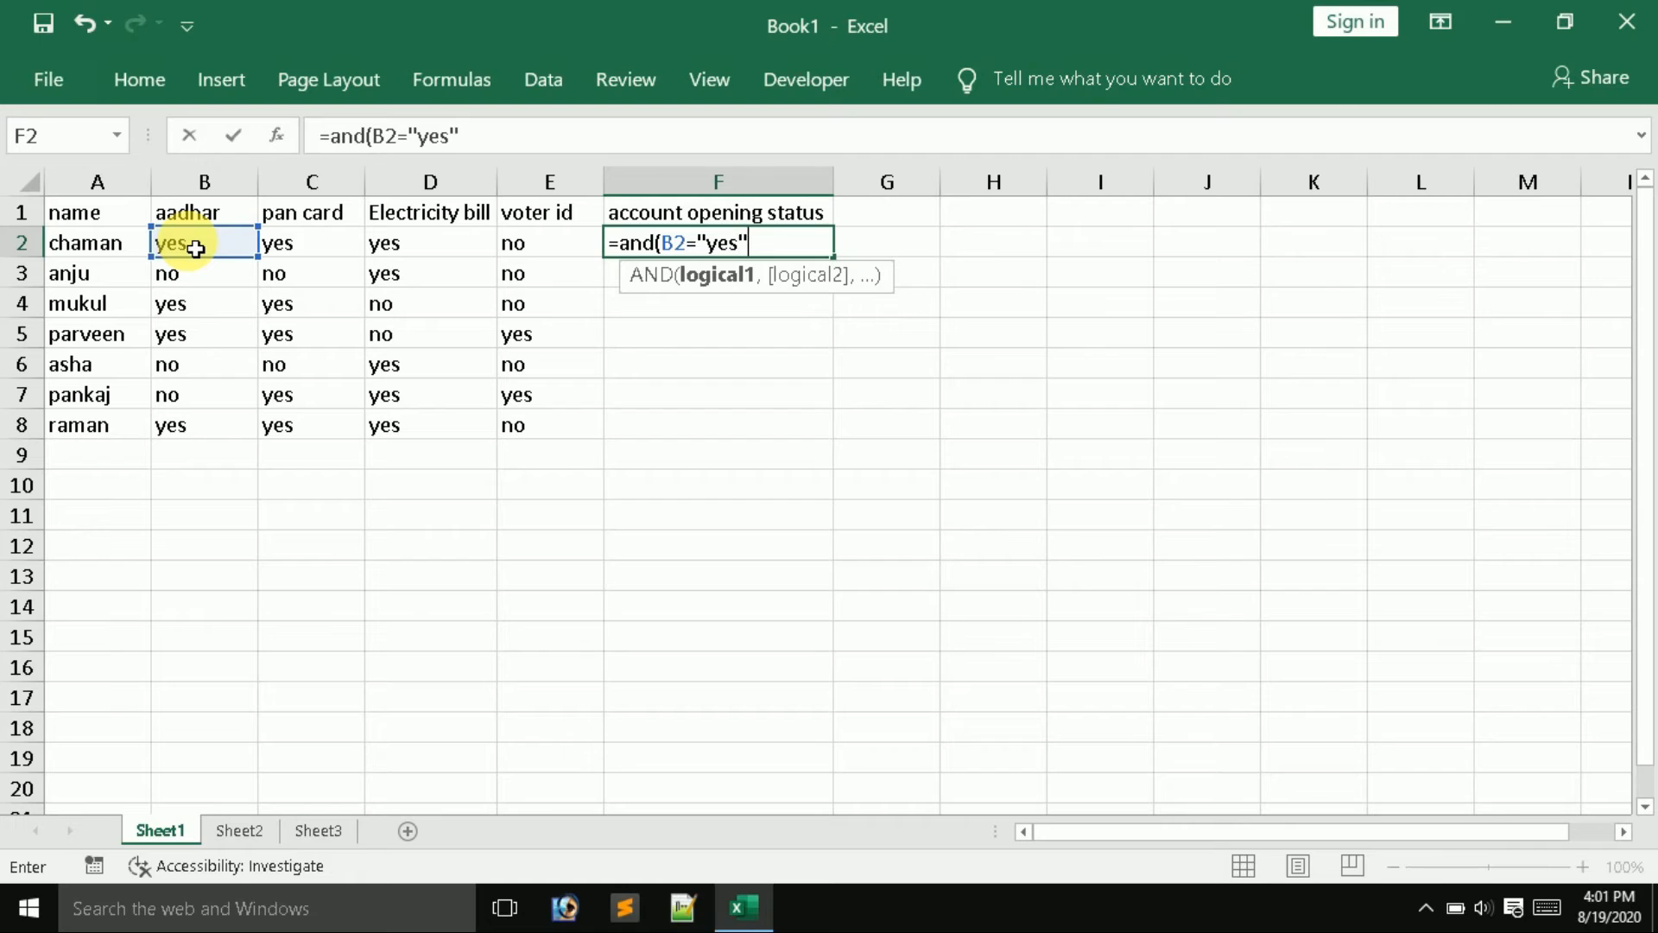
text(,)
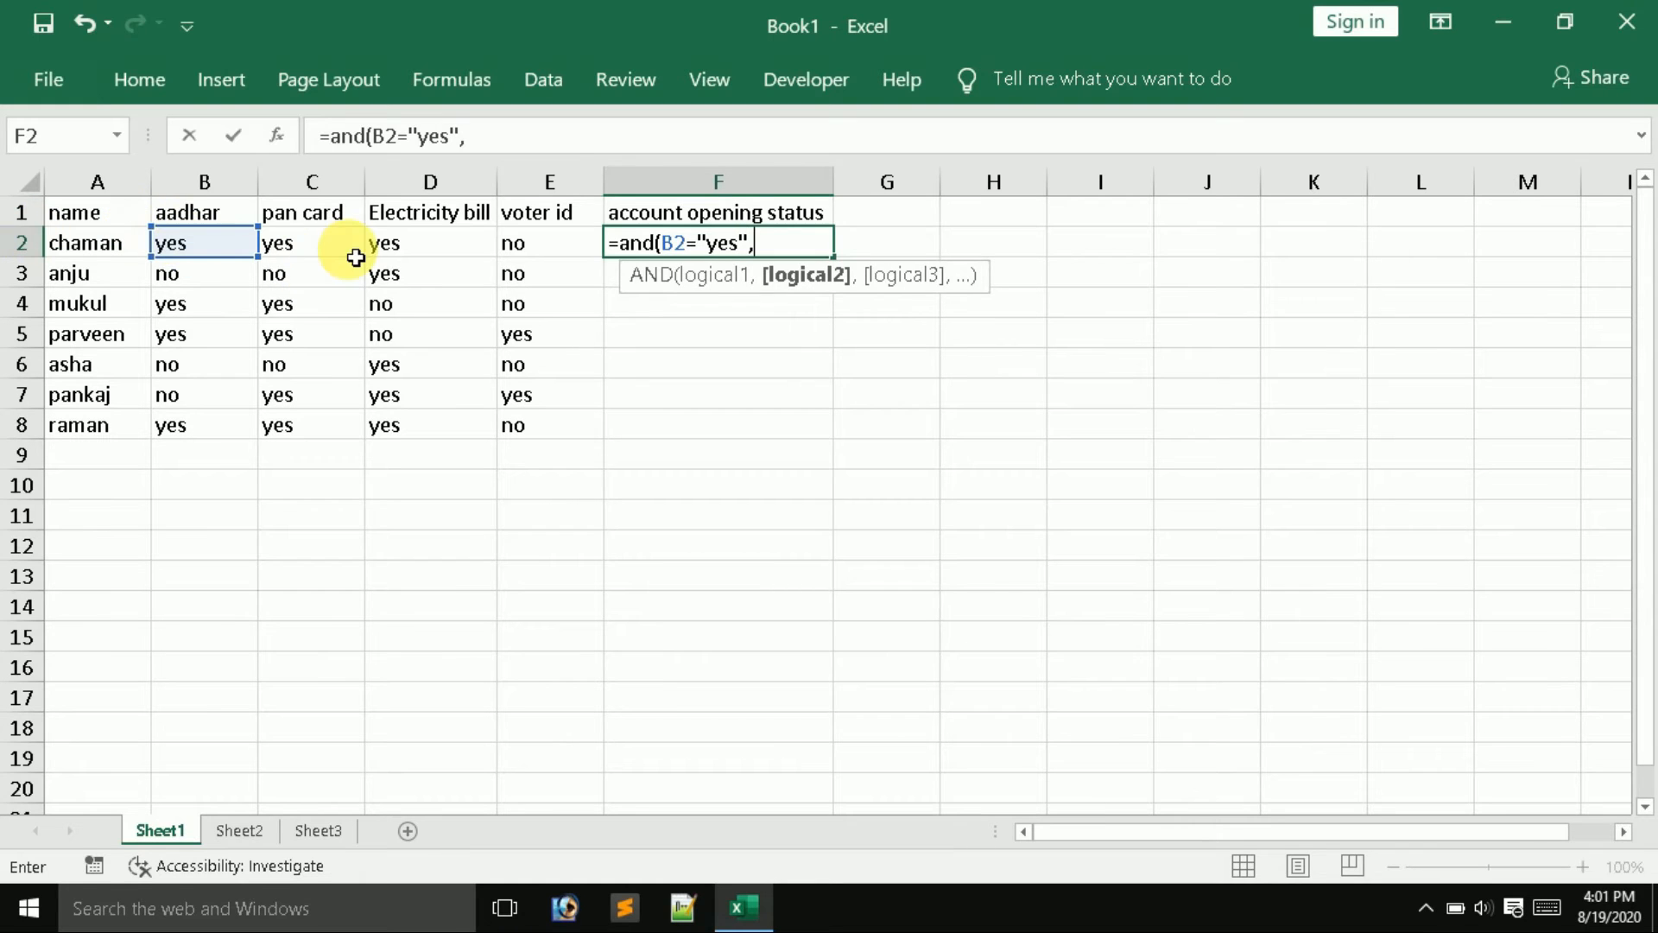
click(325, 252)
text(=")
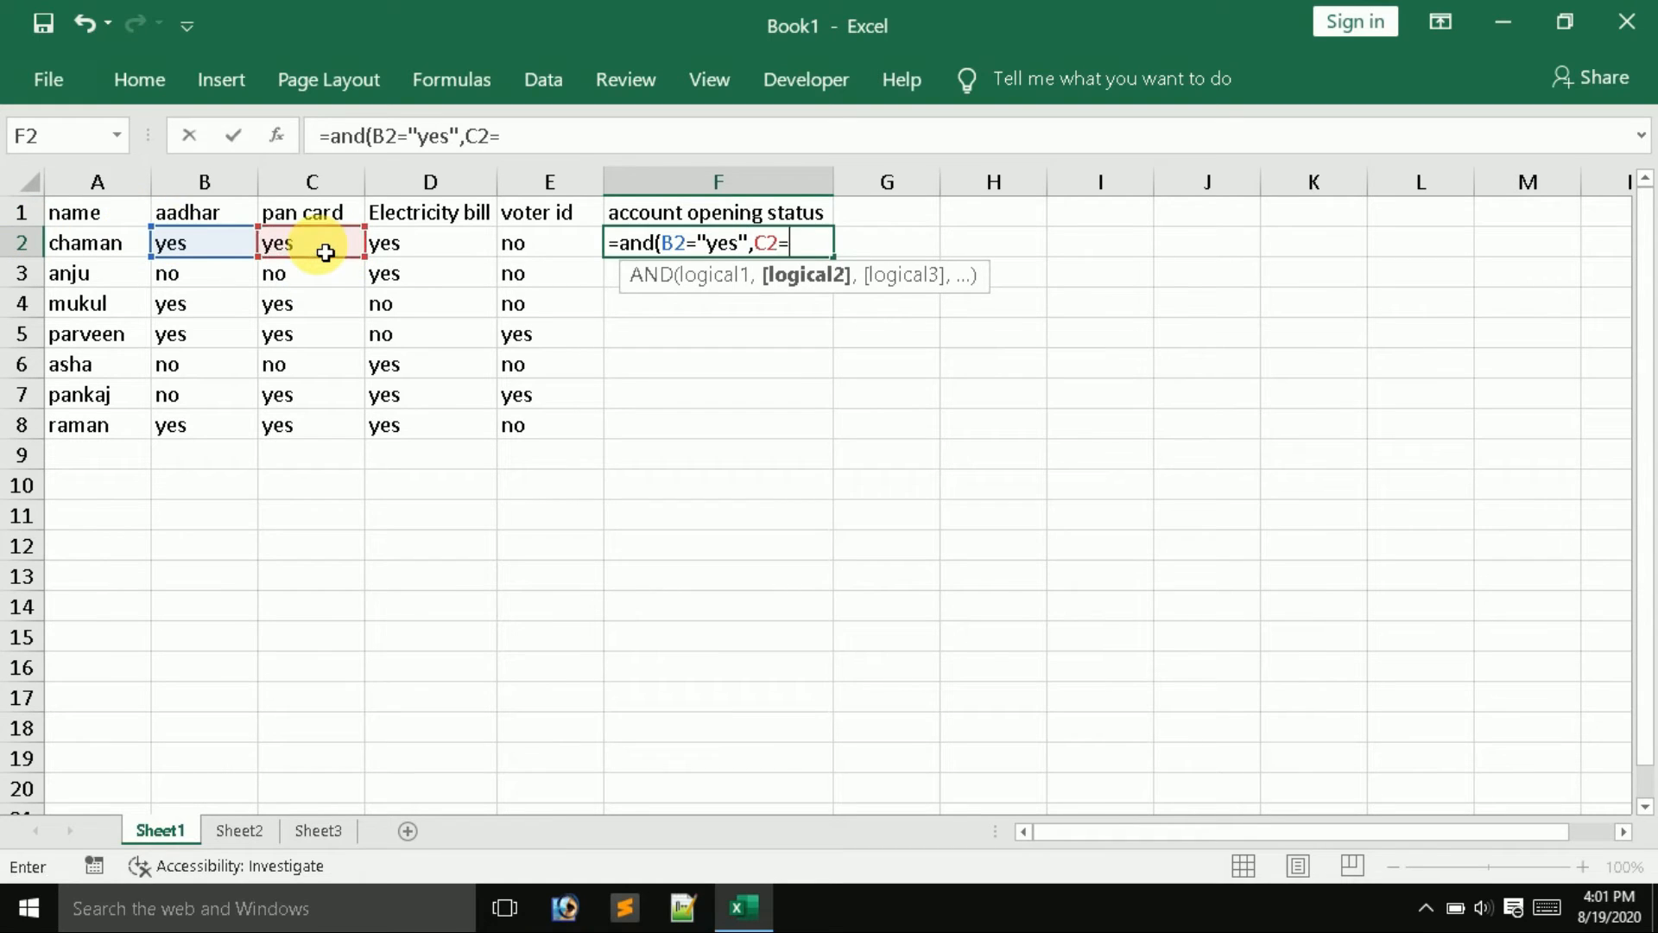
text(yes",)
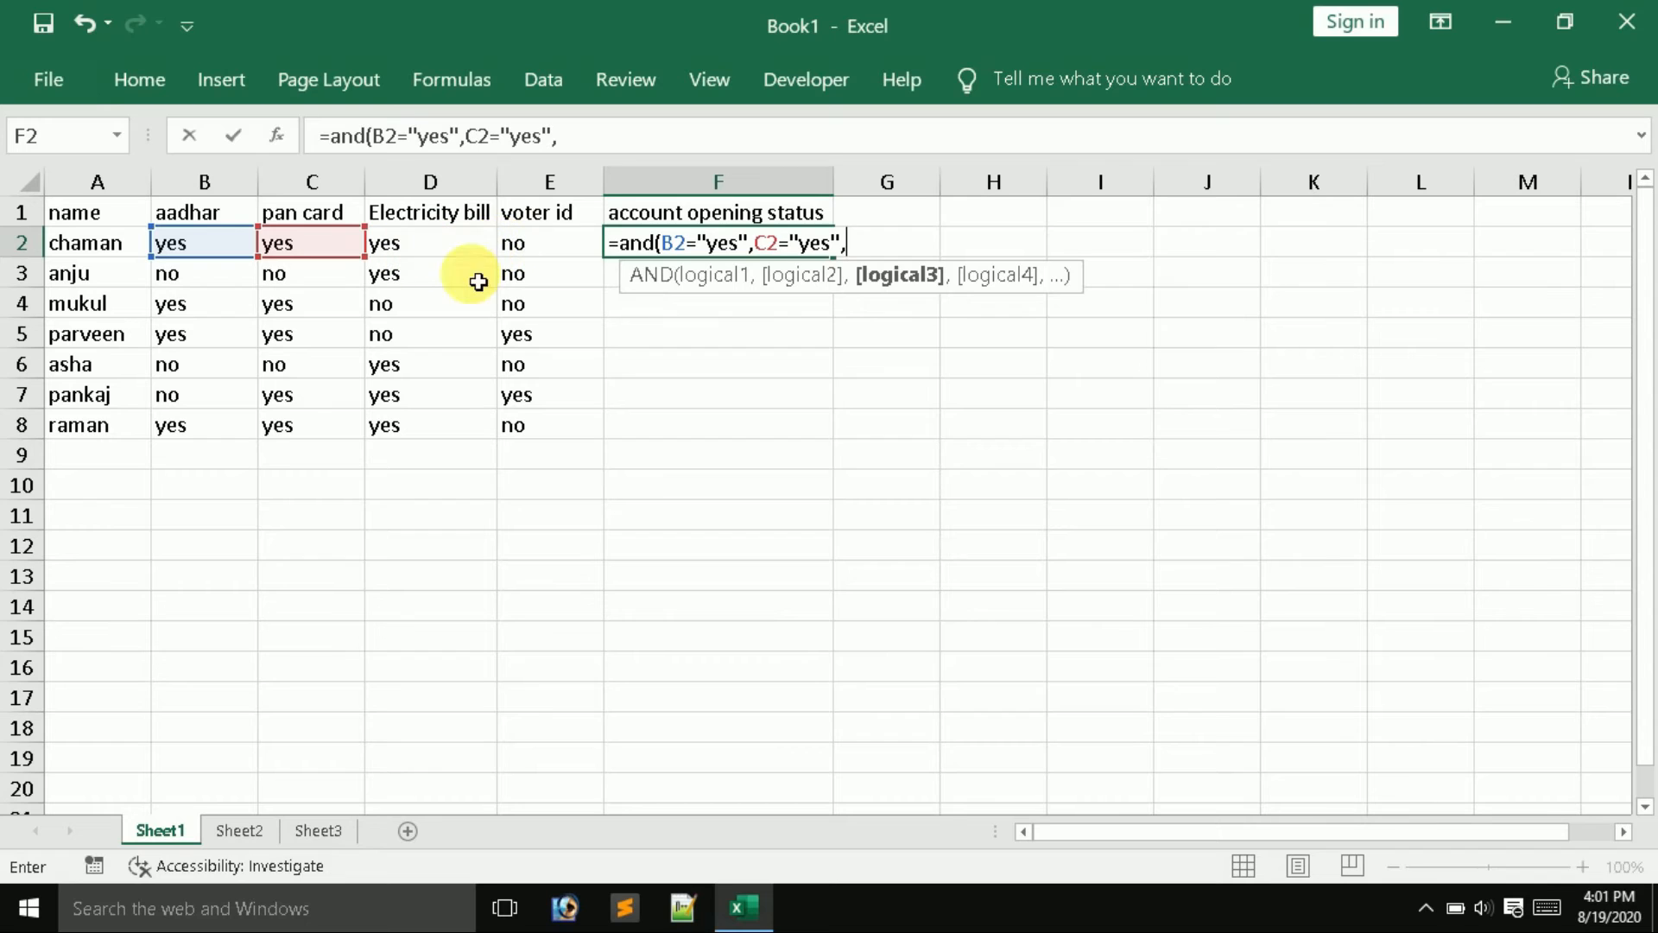
Complete the AND formula in F2 with the nested condition OR(D2="yes",E2="yes") and enter it
text(or)
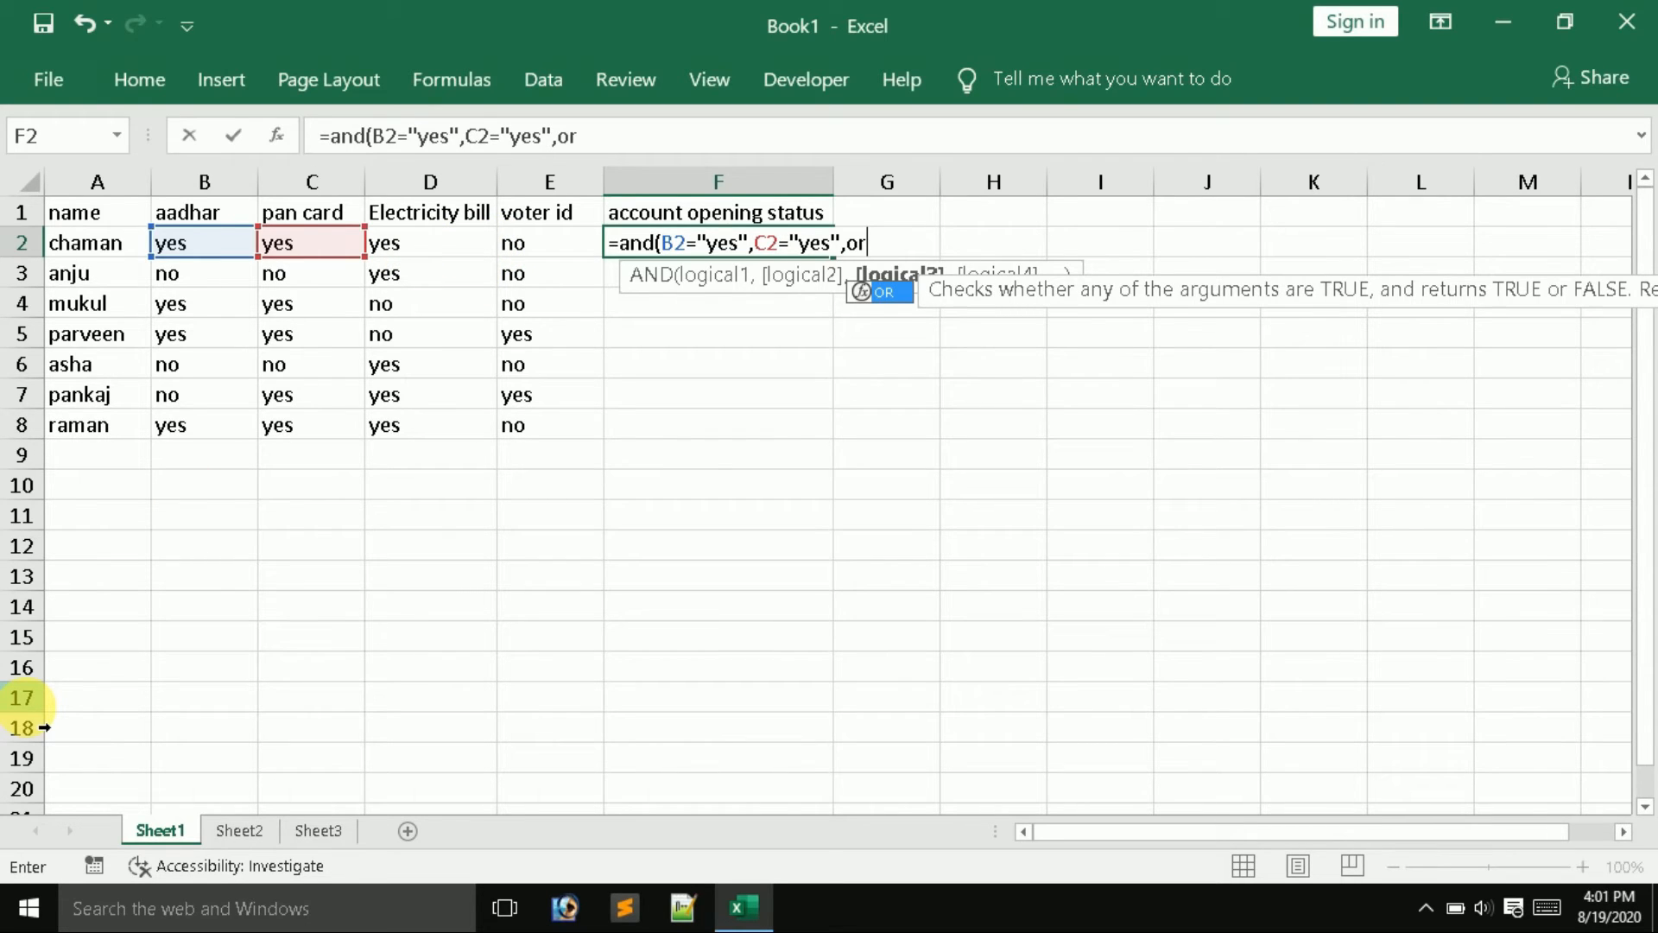
text(()
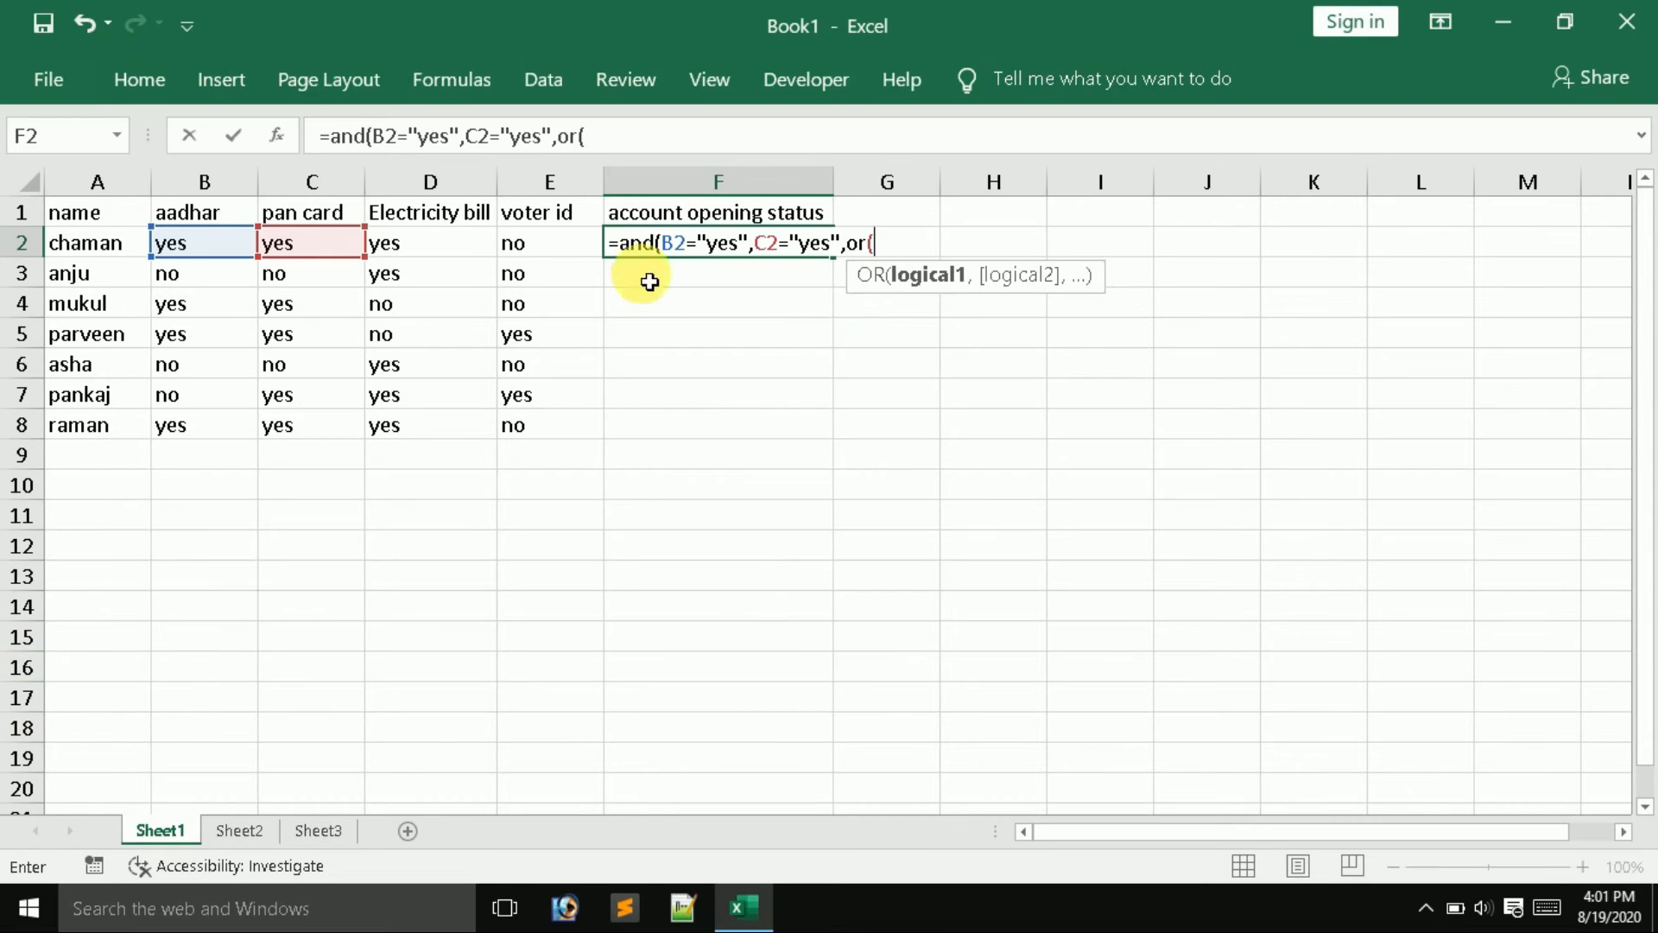
click(423, 250)
text(="yes)
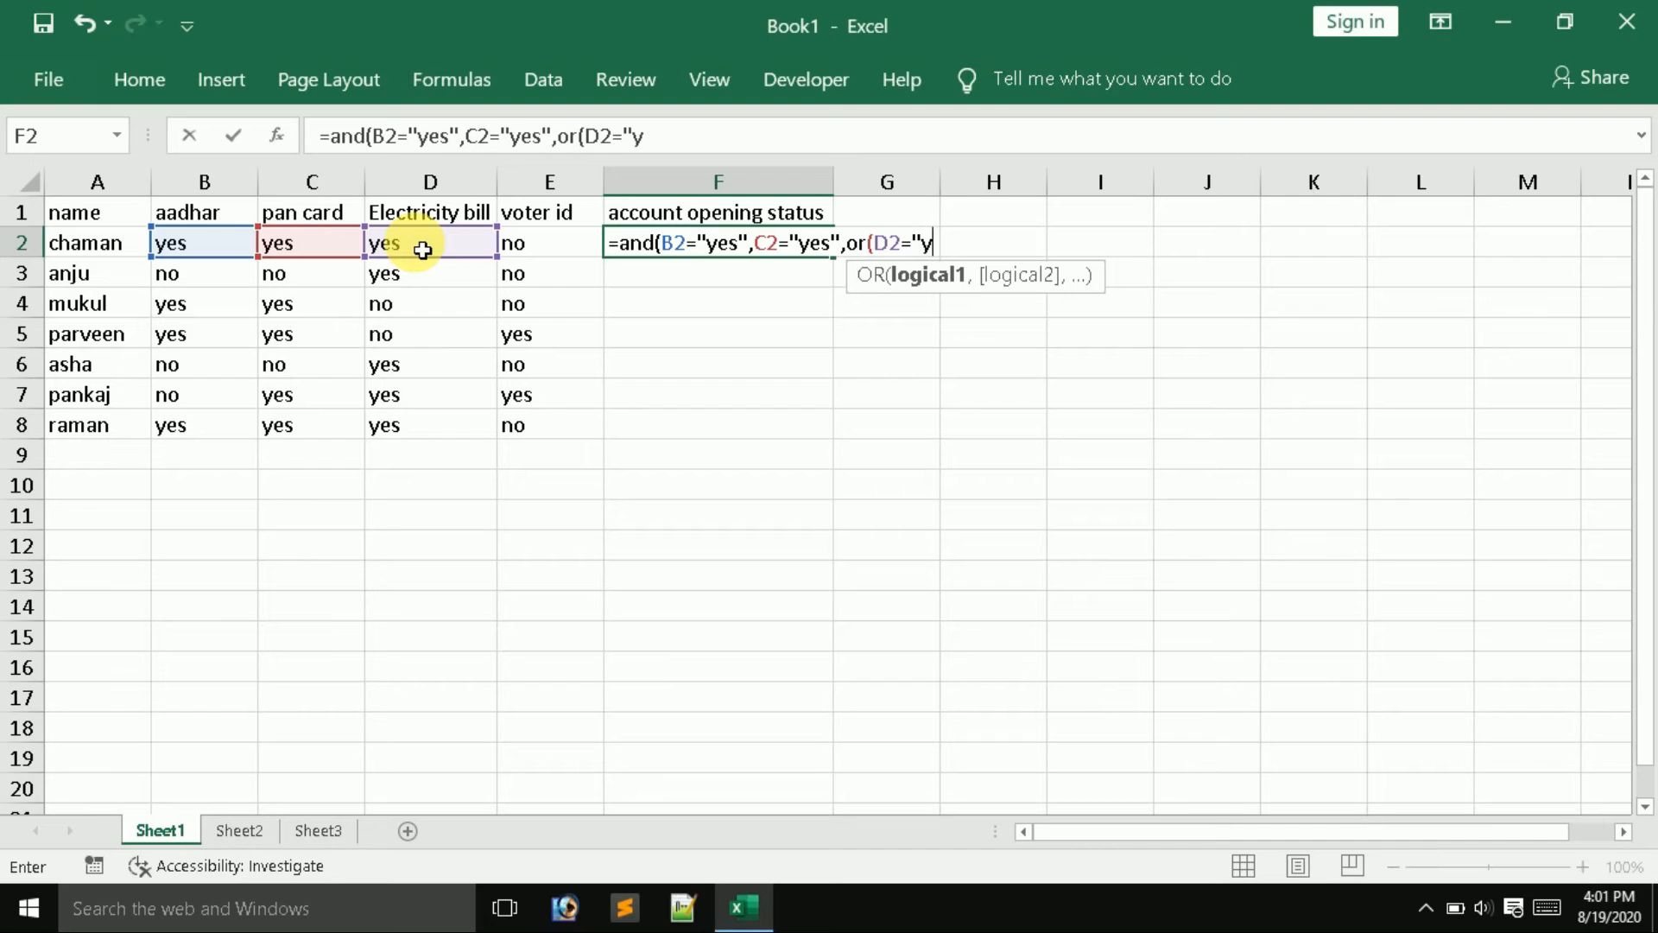
text(",)
click(557, 245)
text(="ye)
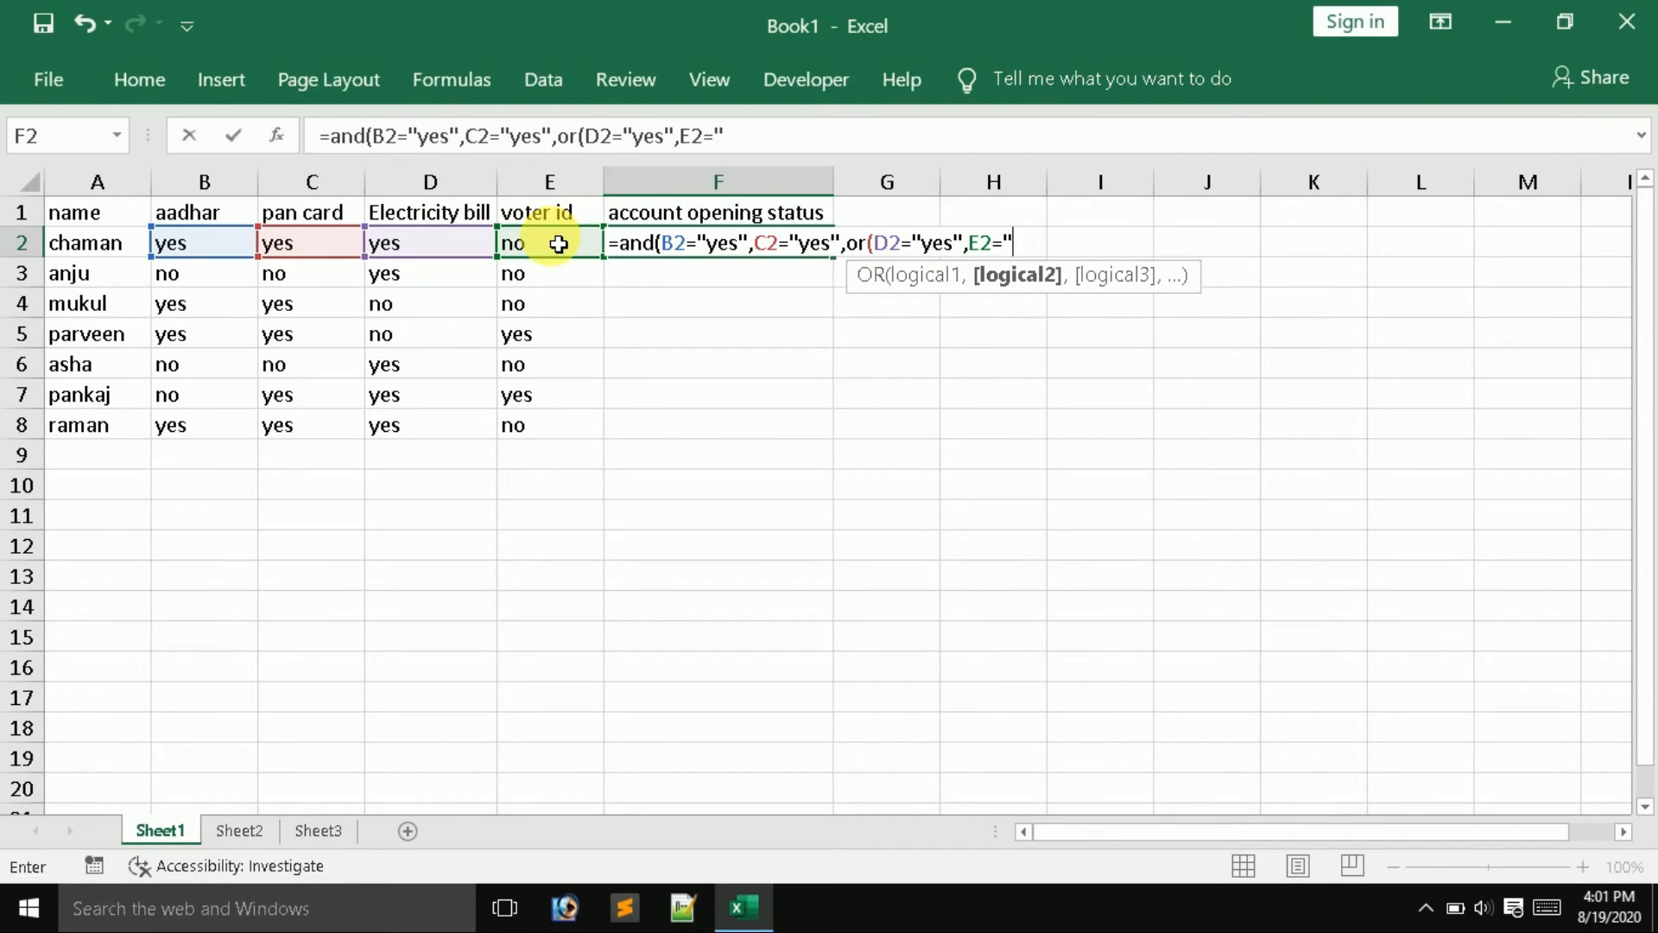
text(s"))
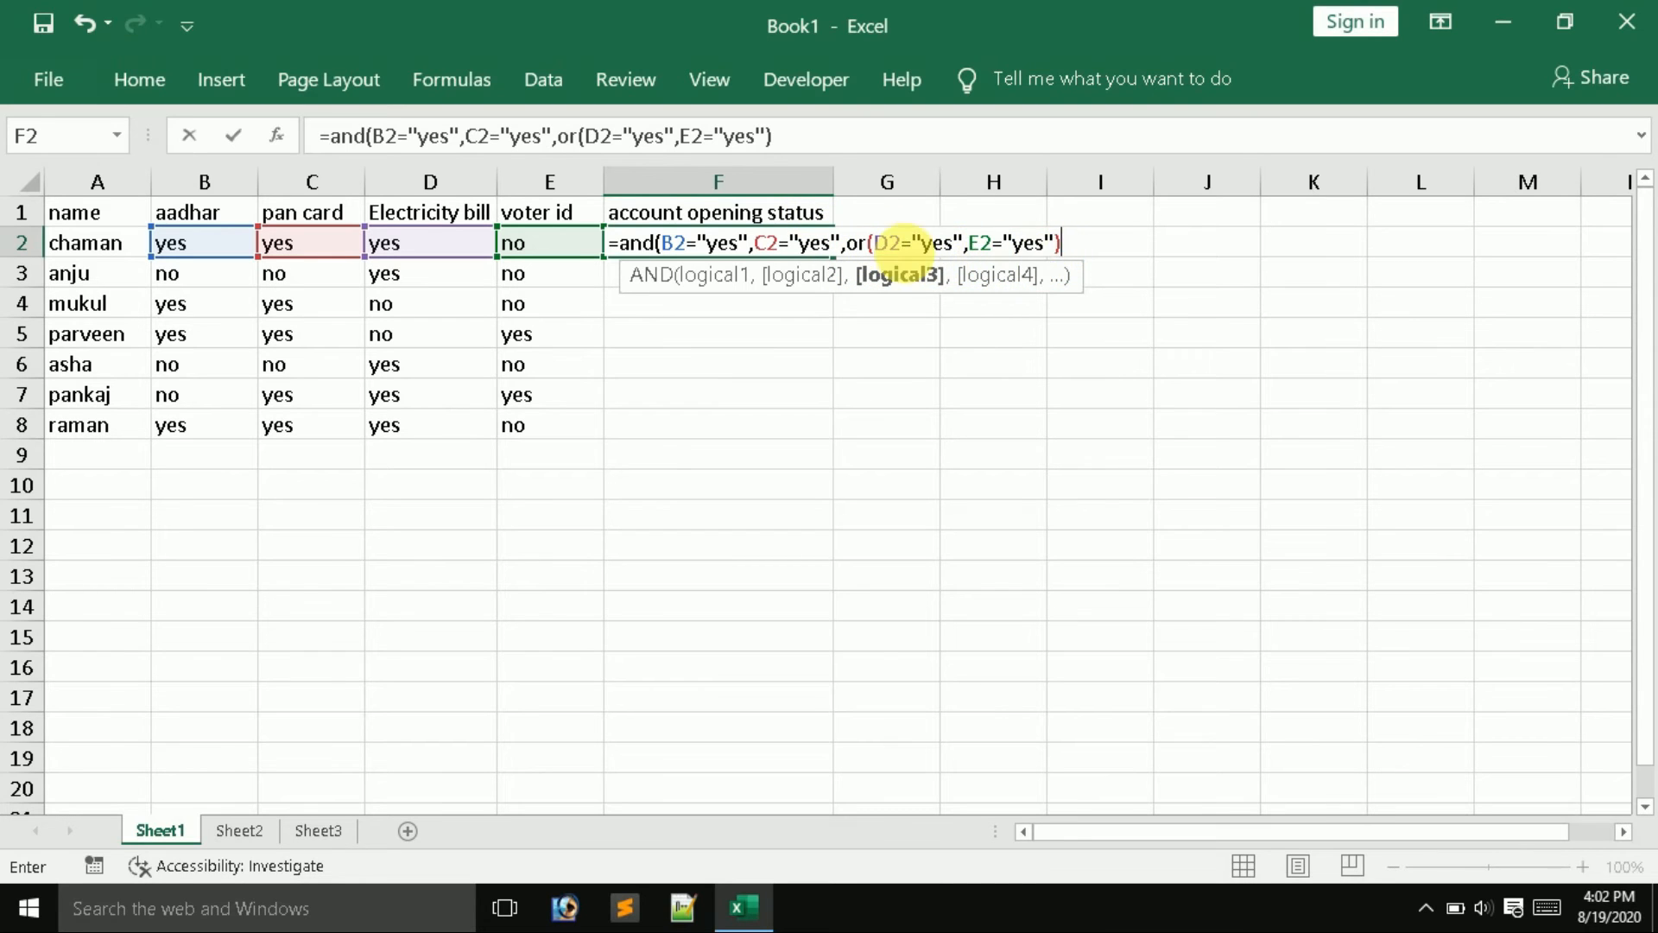
click(842, 245)
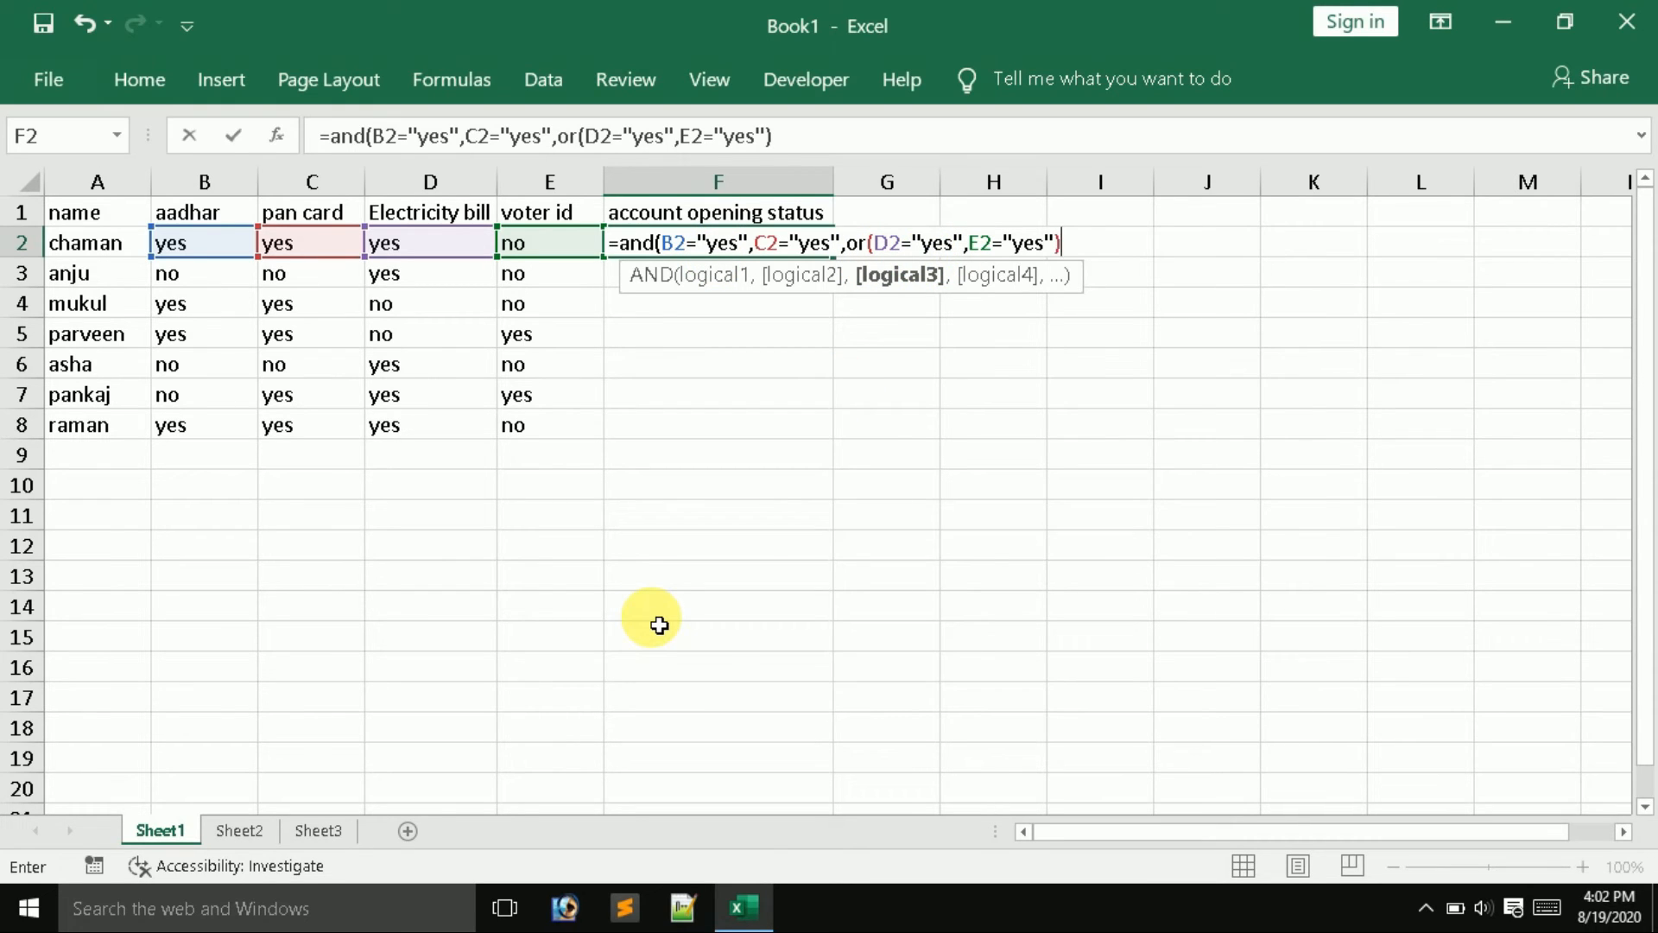
key(Return)
key(Return)
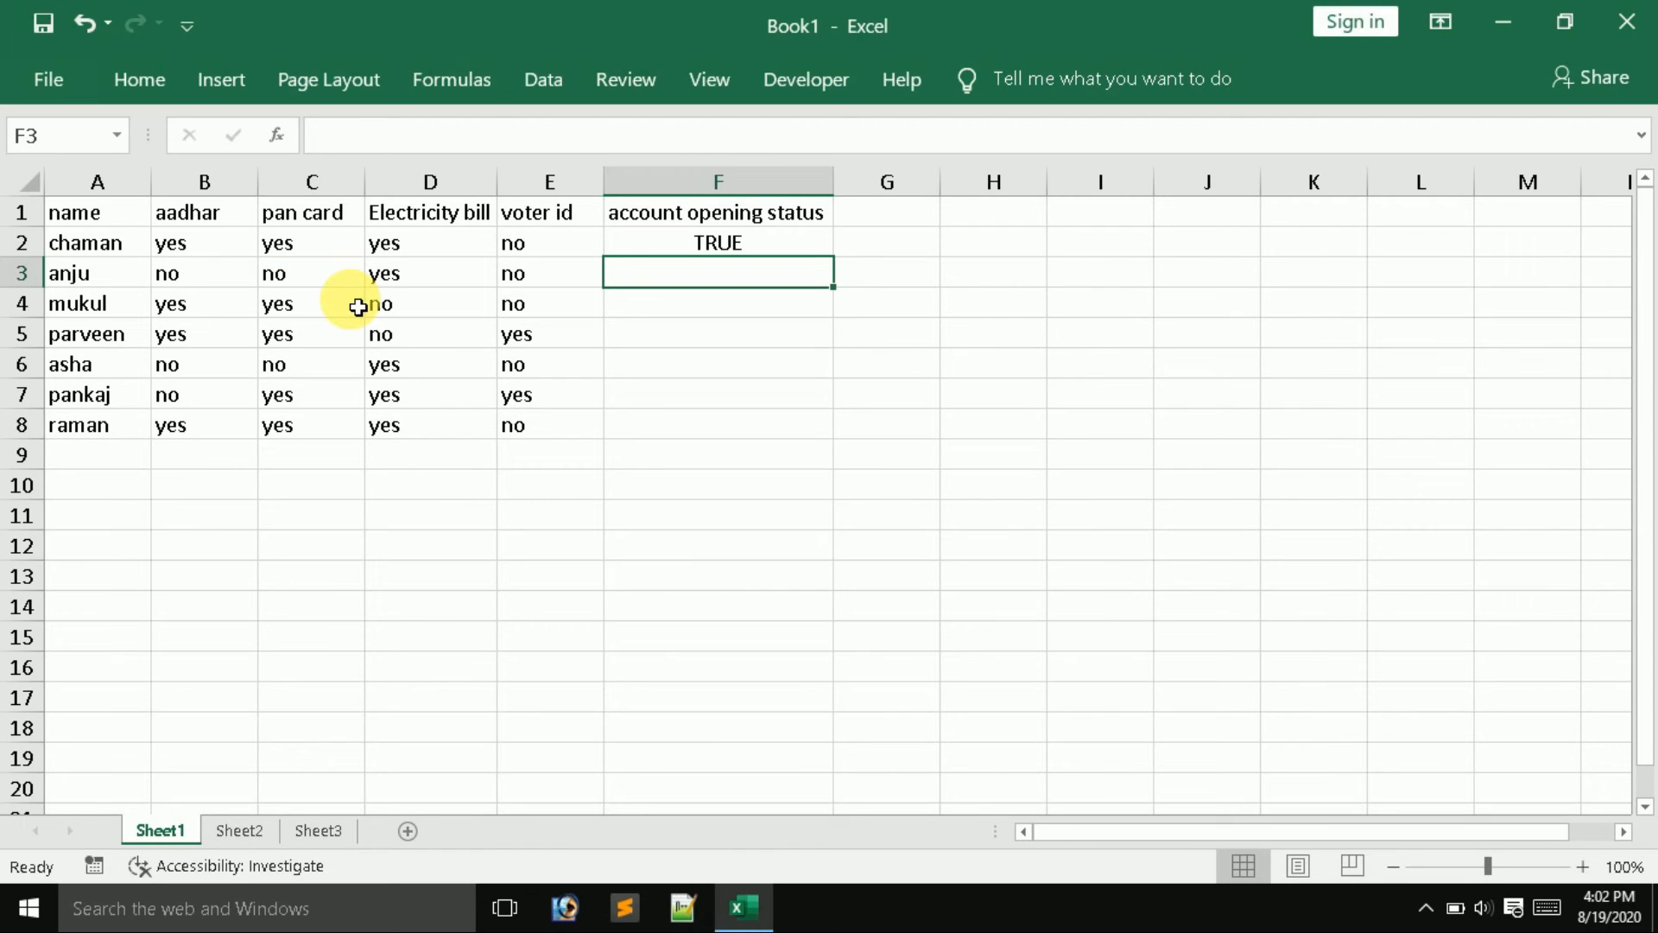
Set the Electricity bill entry in D2 to no and check the formula in F2
click(417, 250)
text(no)
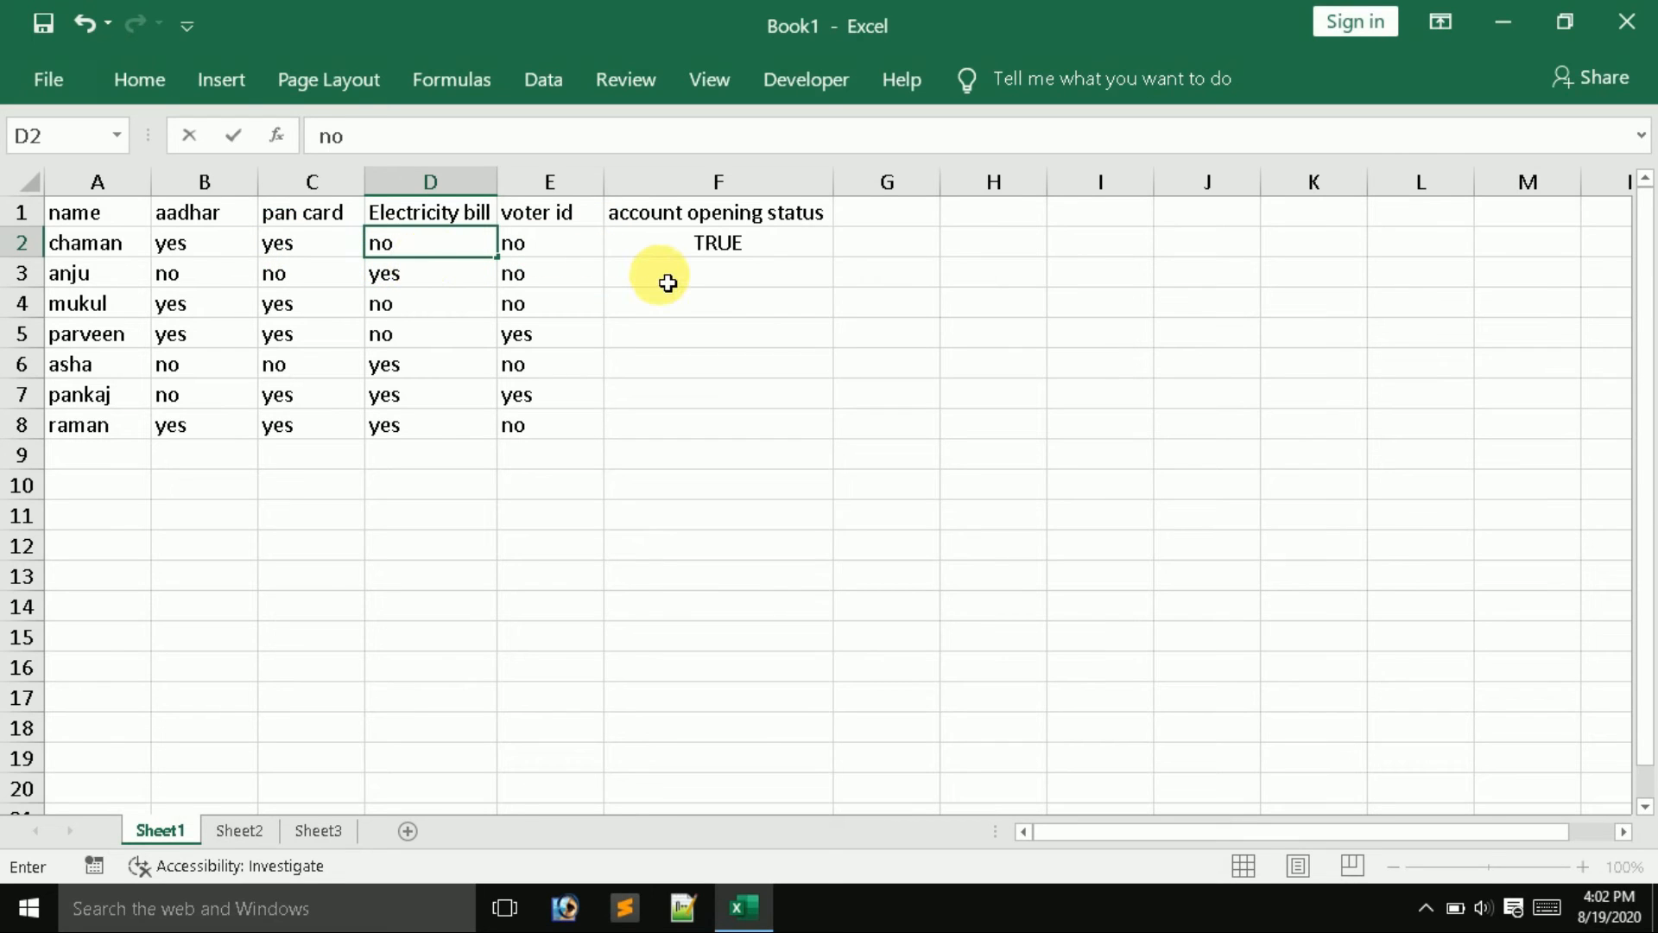
key(Return)
click(751, 260)
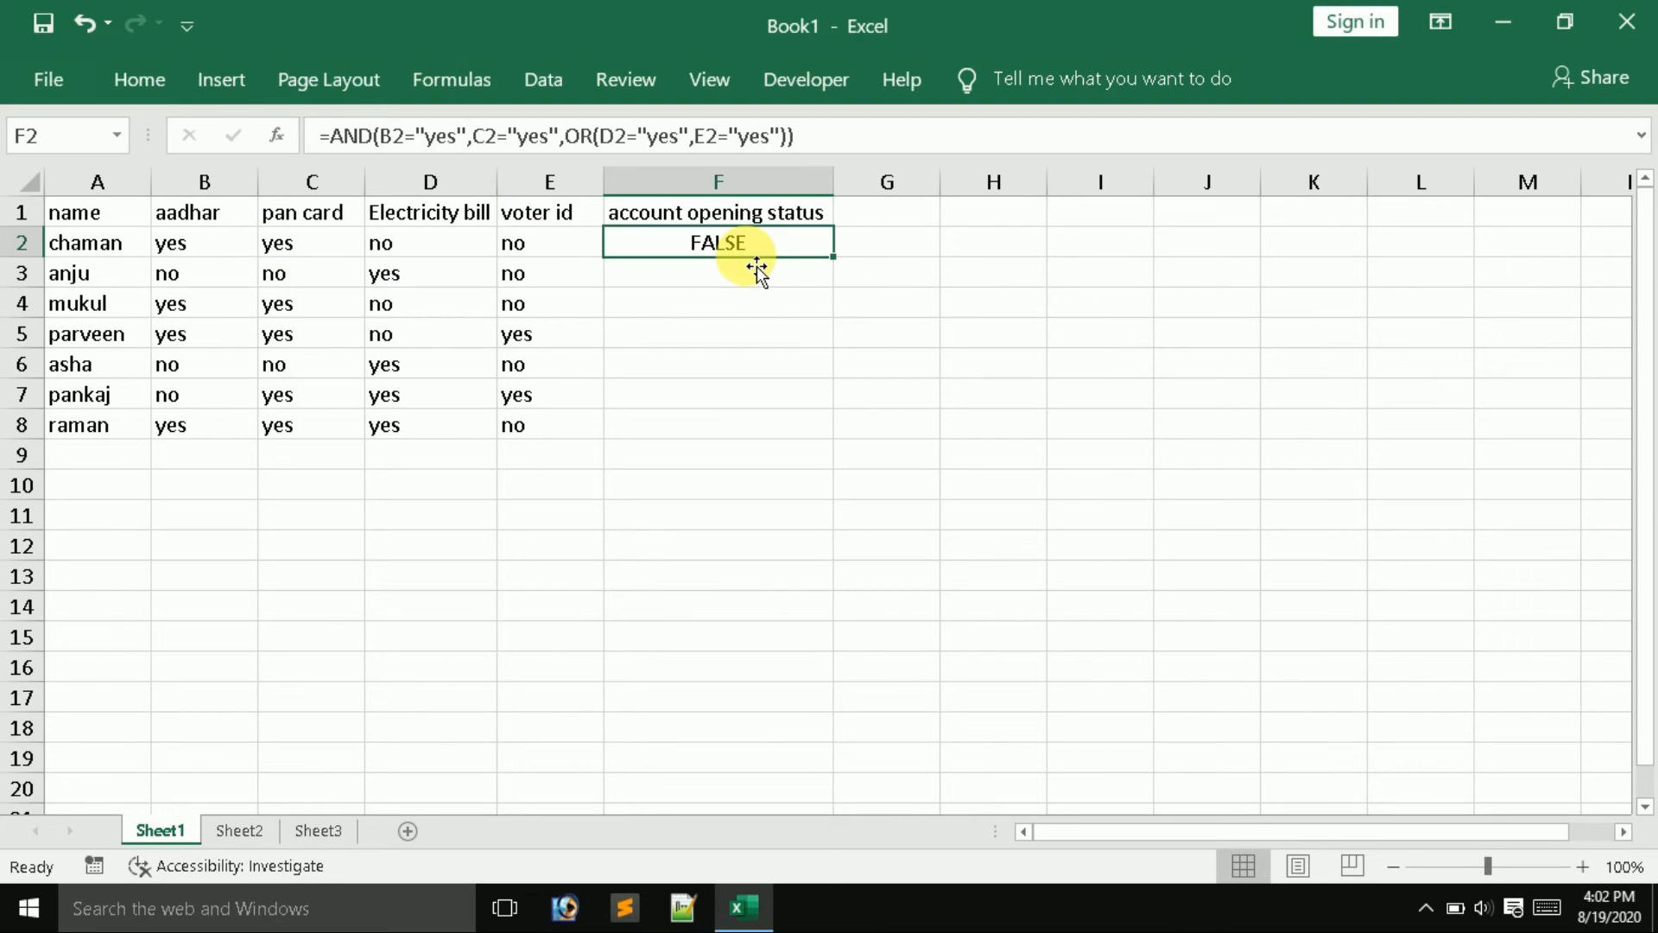
double_click(746, 259)
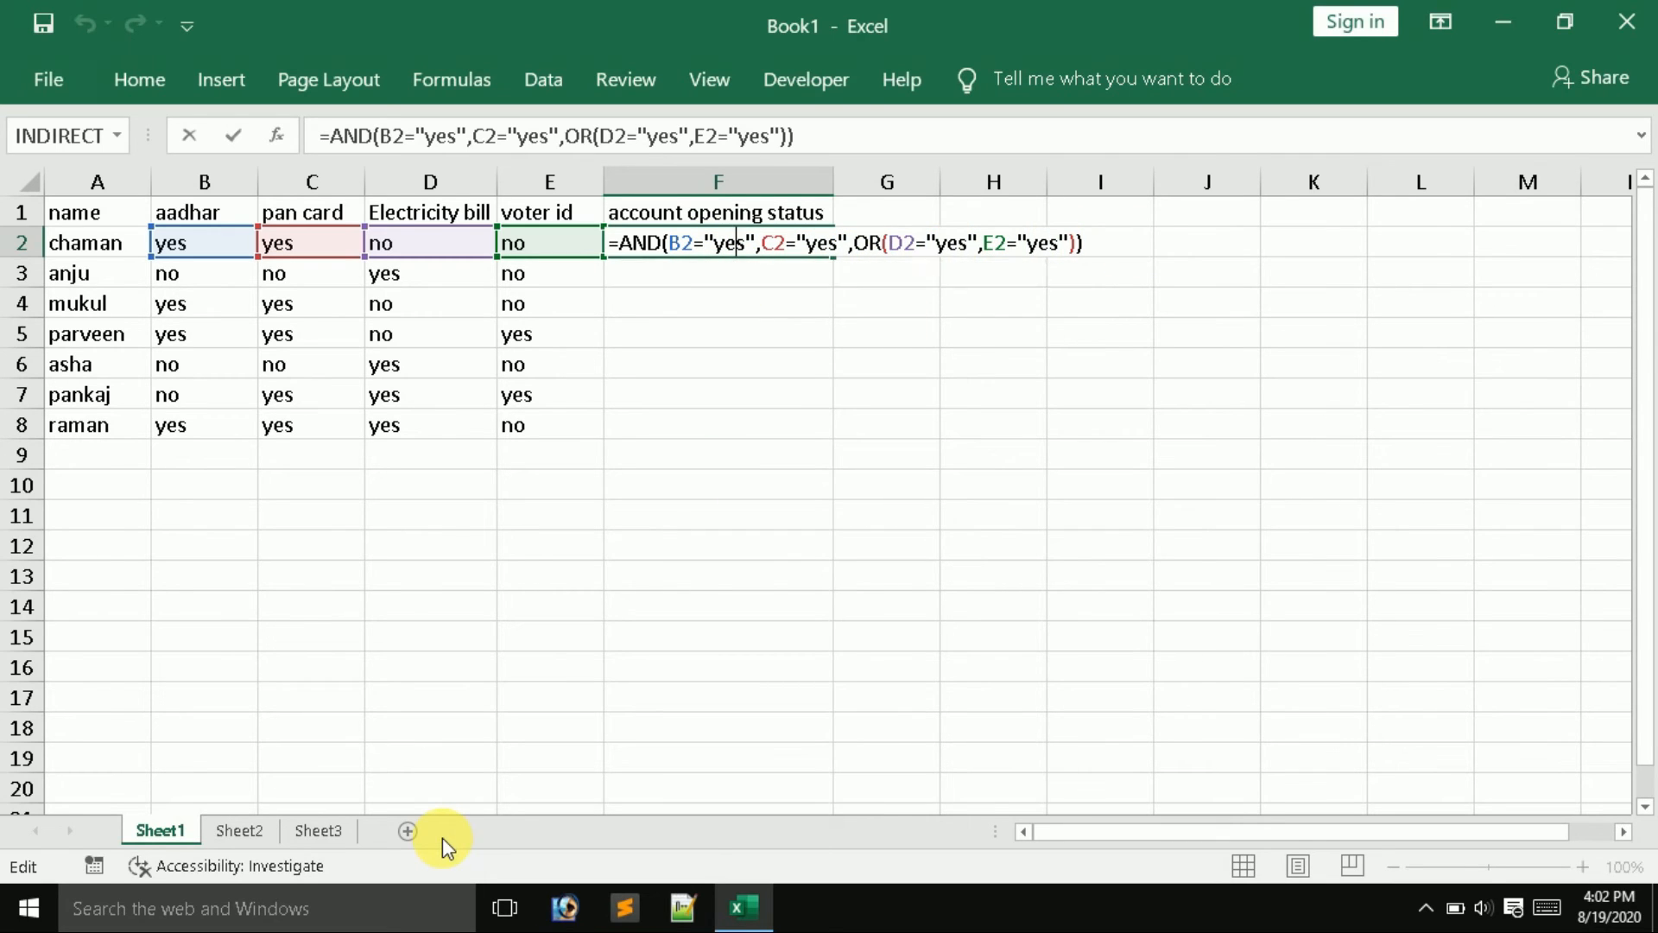
key(Return)
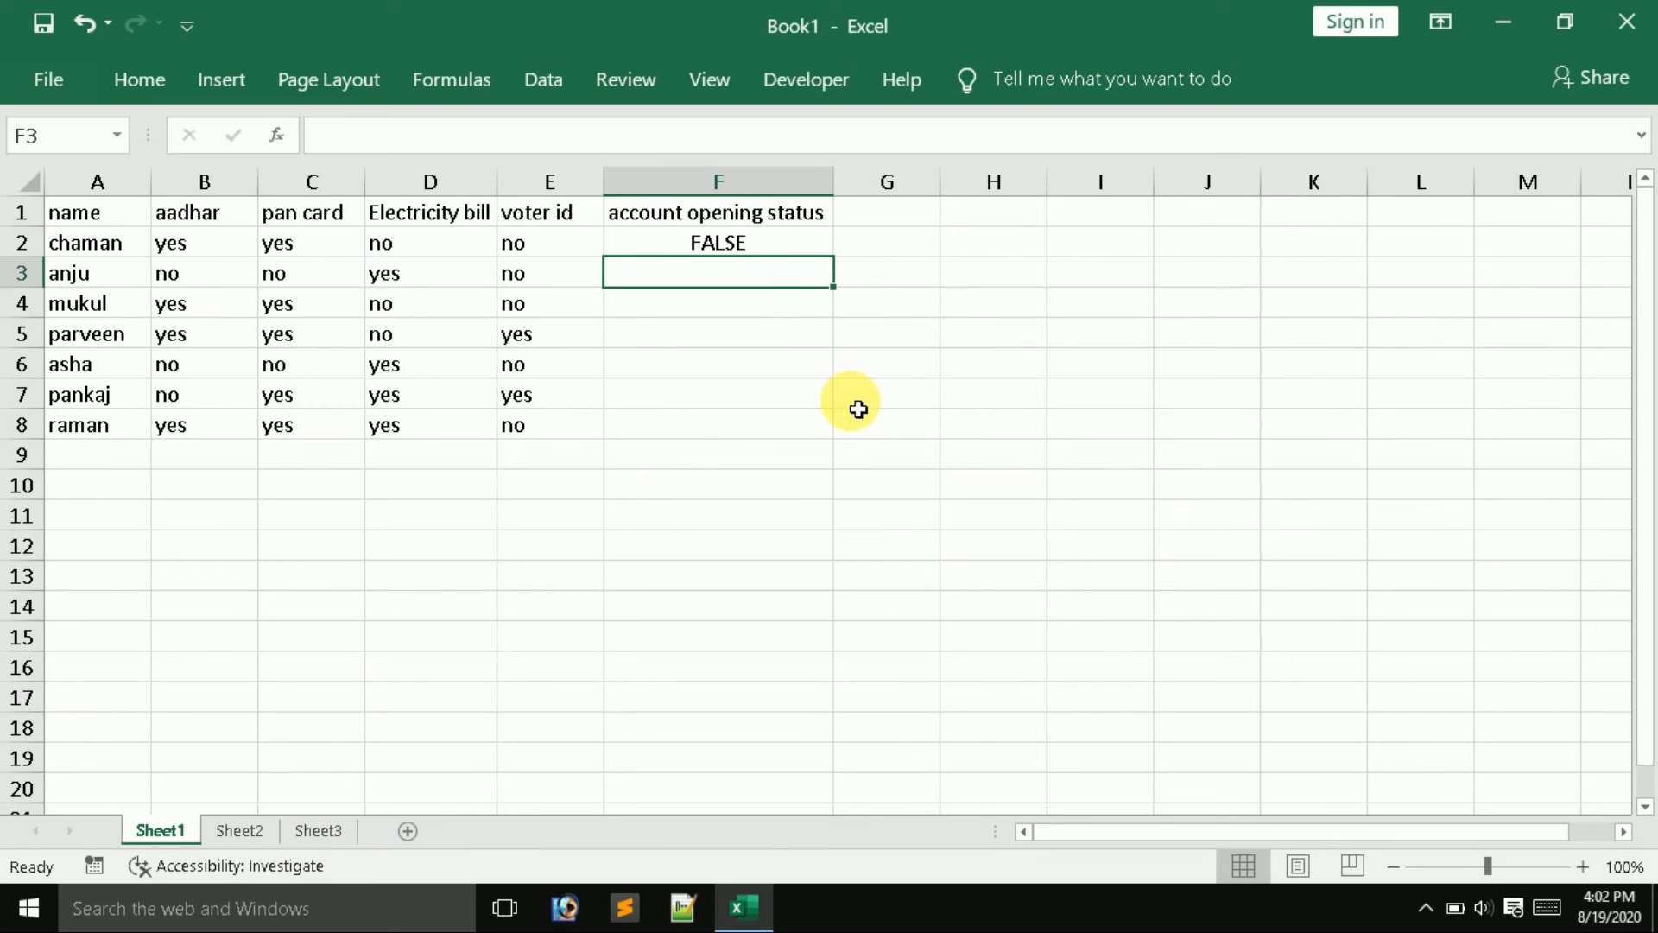
Wrap the AND formula in F2 in an IF function with "ok" as the value if true
double_click(648, 245)
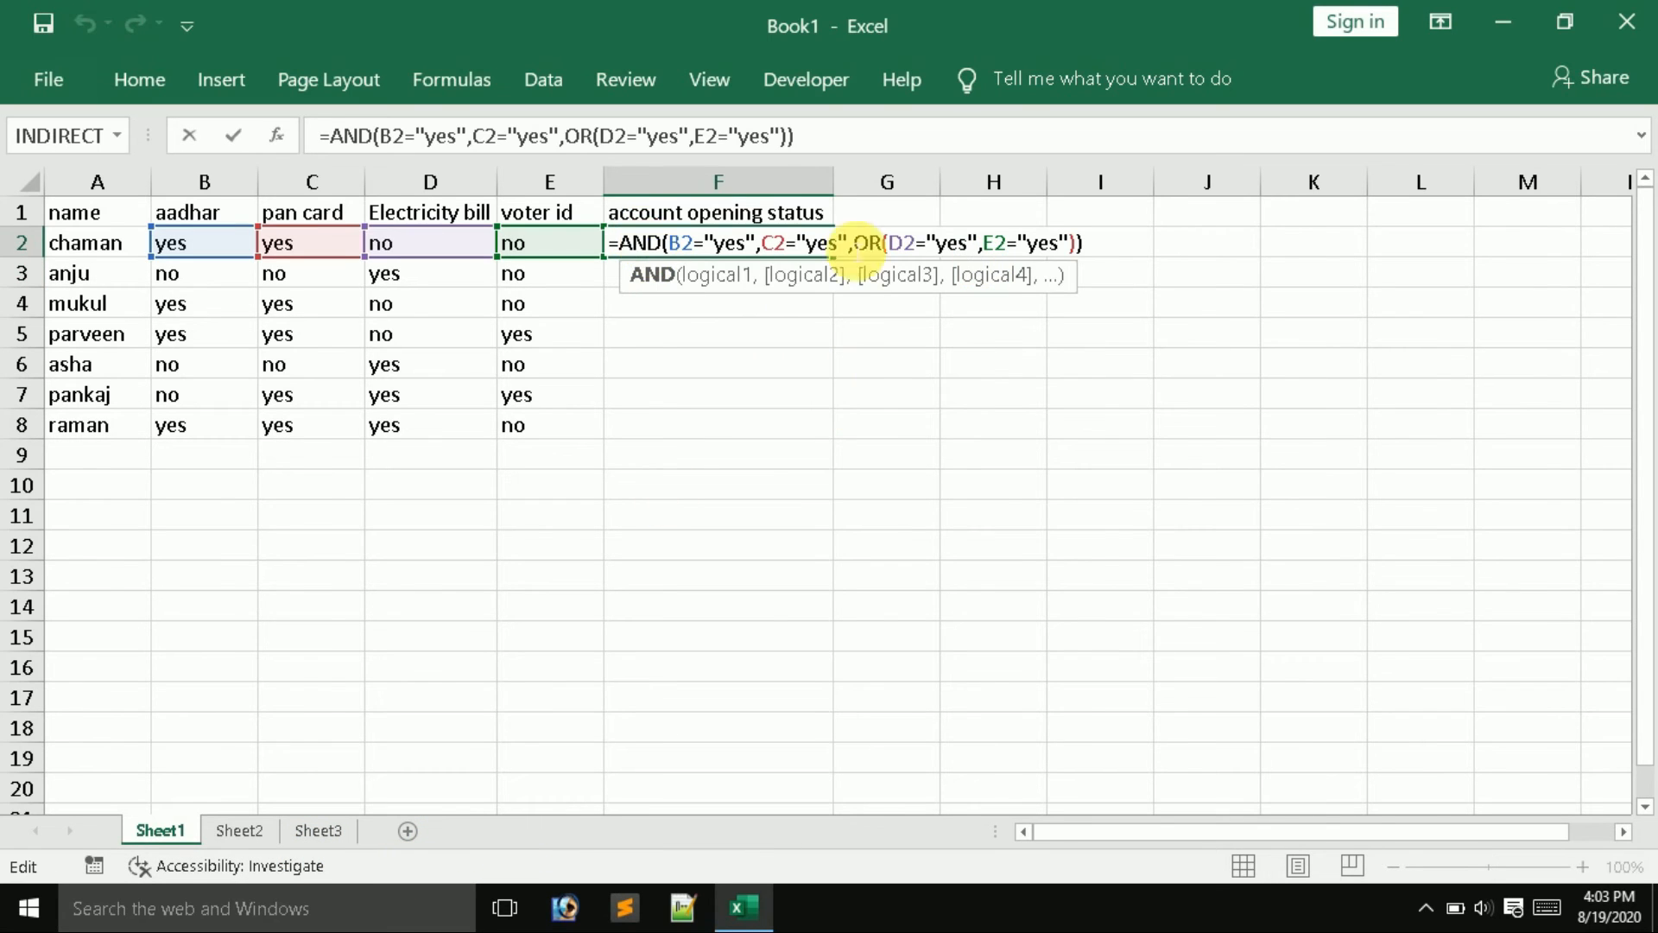
click(632, 246)
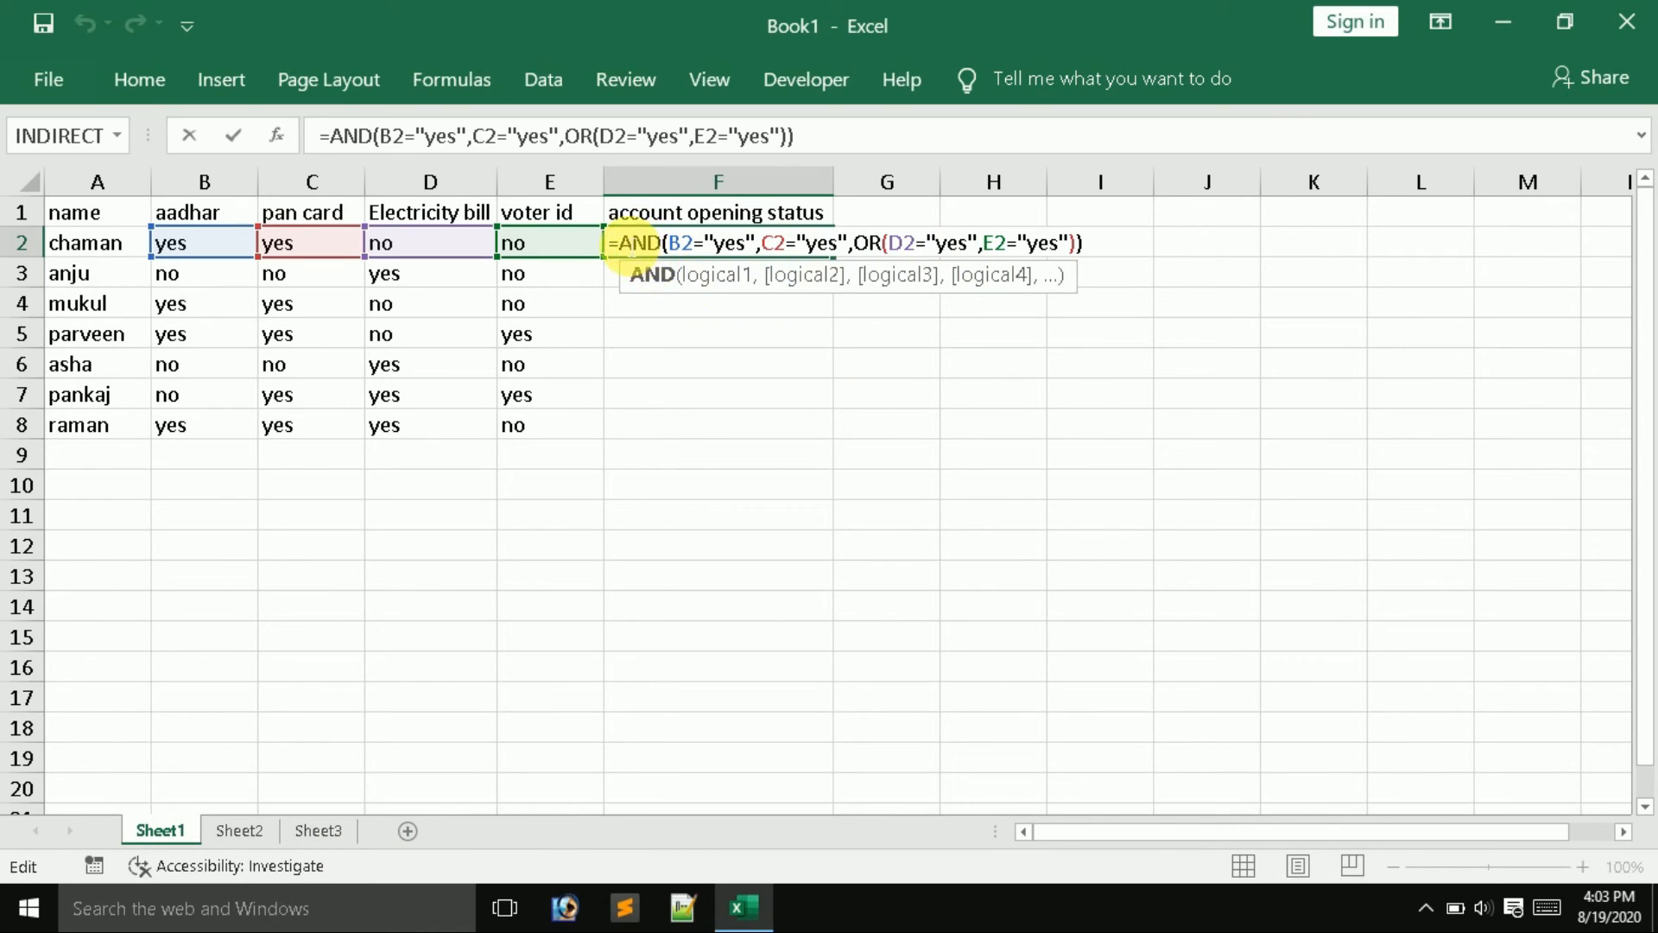
key(Left)
text(if)
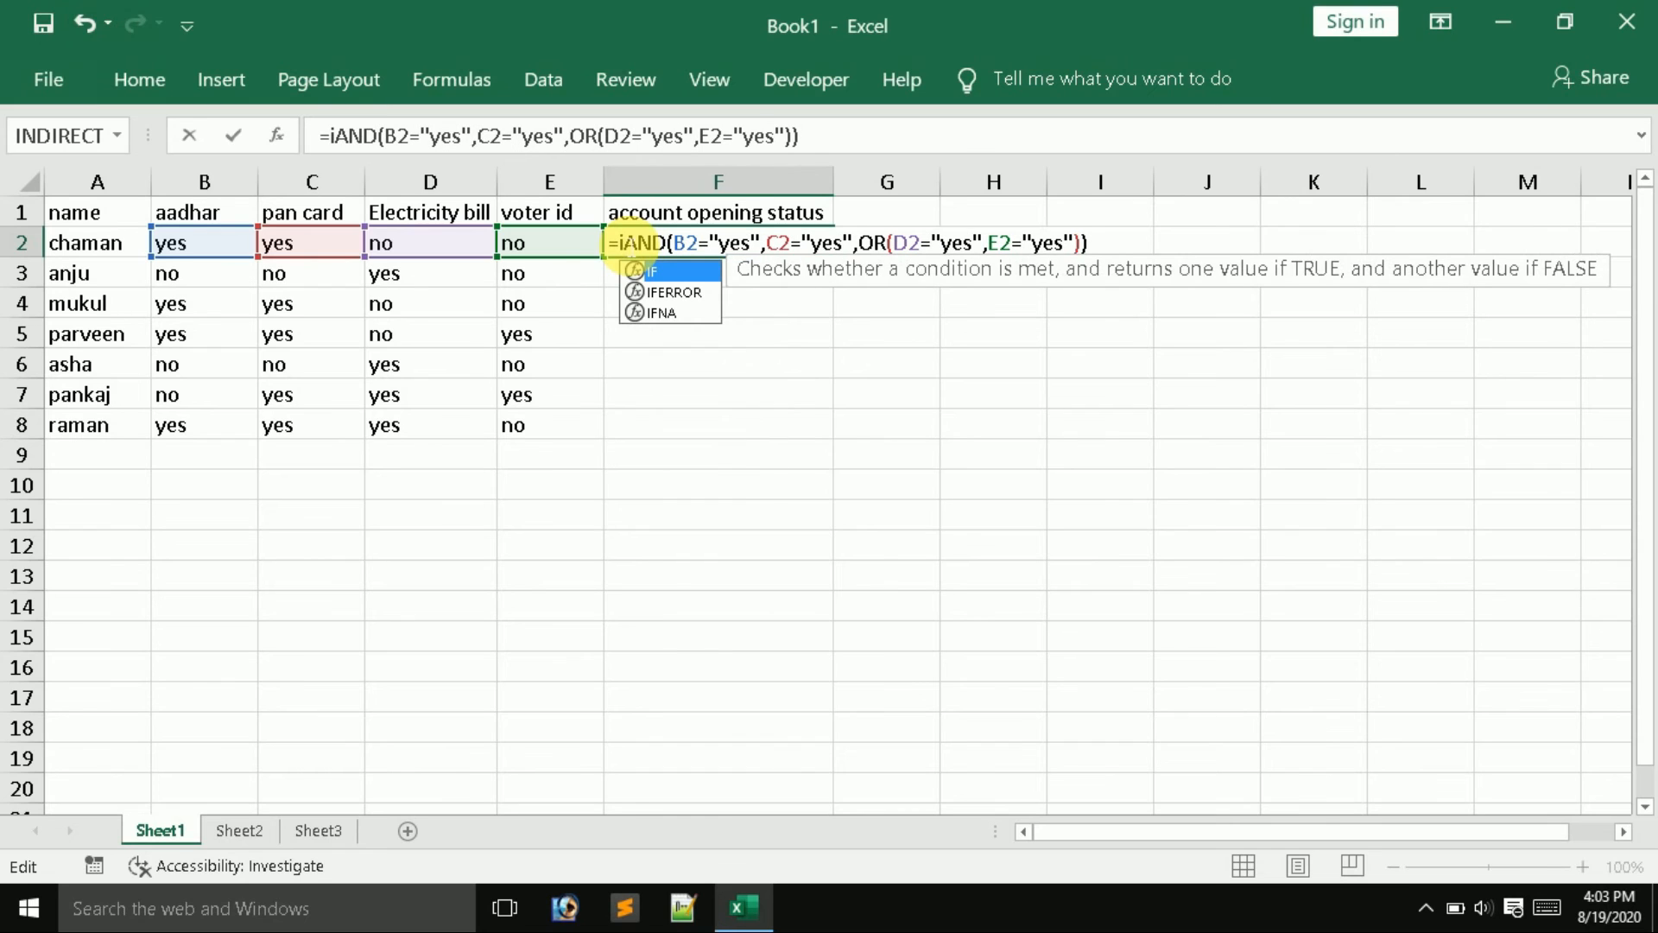
text(()
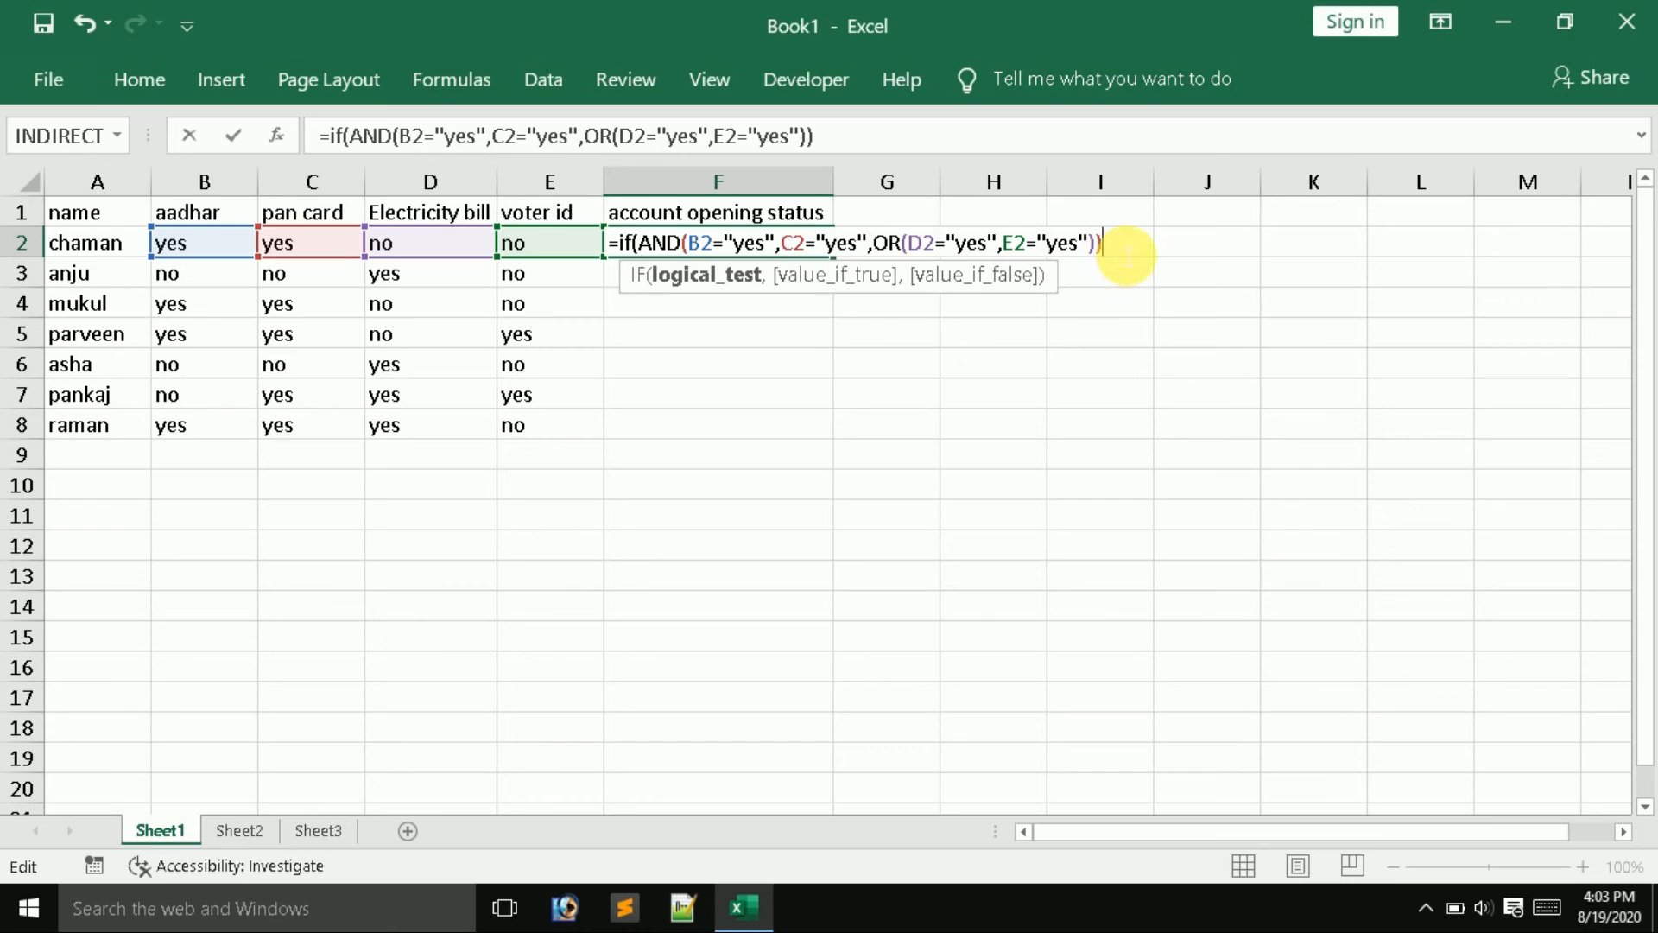
text(,)
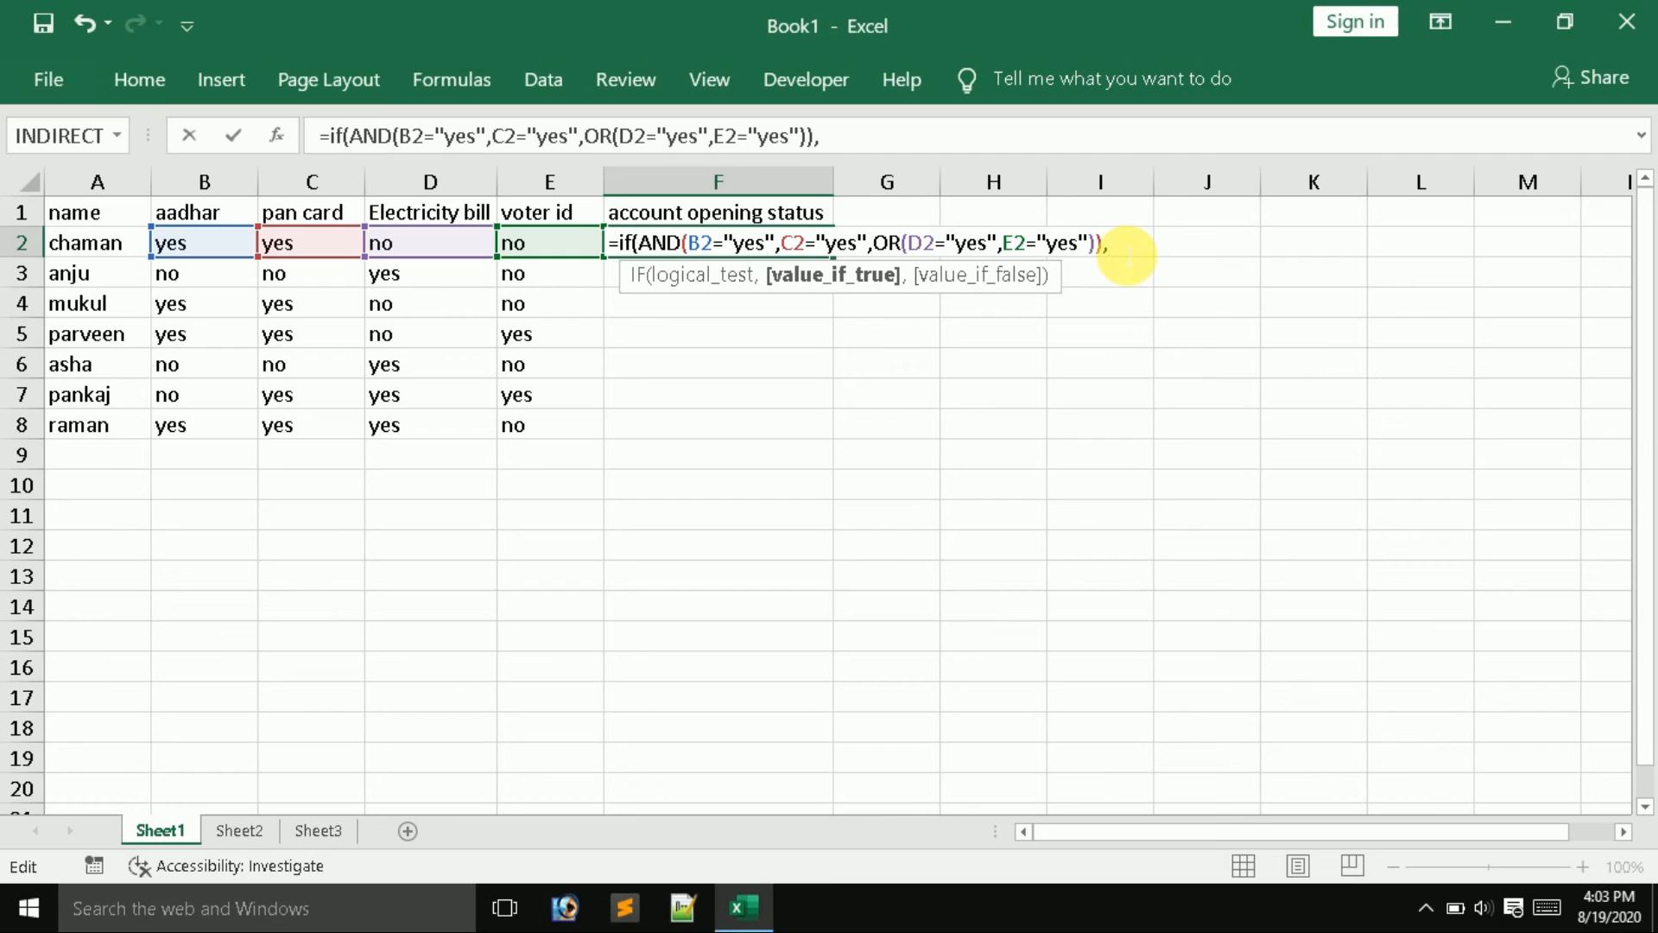
text("ok",)
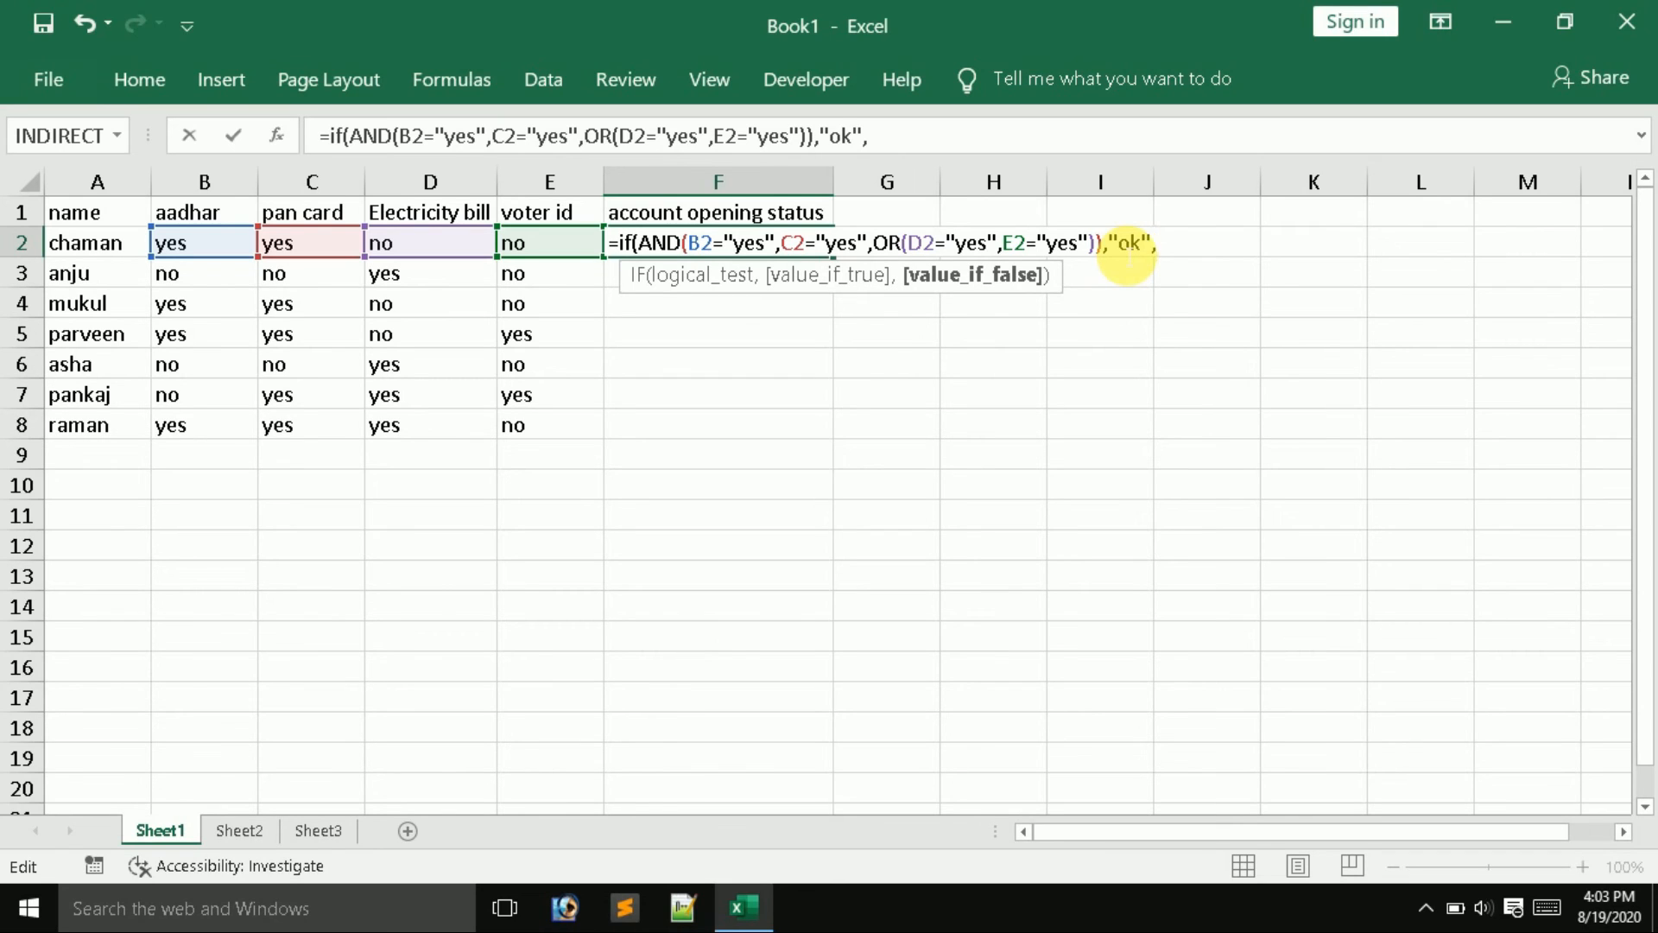
Complete the IF formula in F2 with "reject" as the value if false and enter it
text(ped)
key(BackSpace)
key(BackSpace)
key(BackSpace)
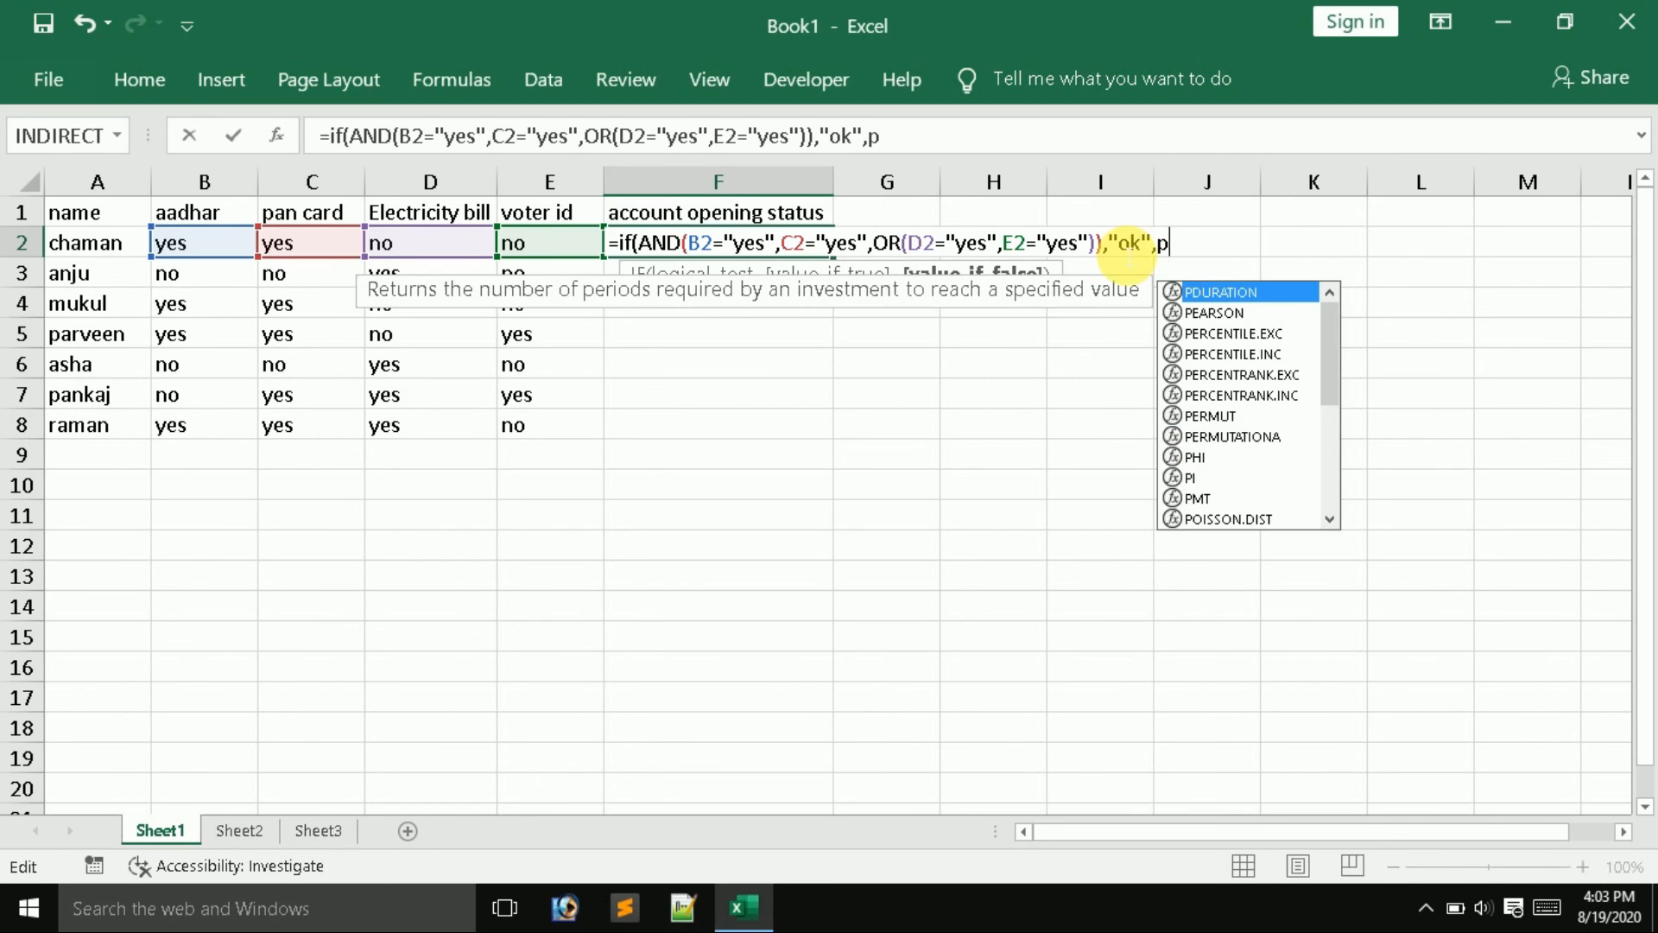
text(re)
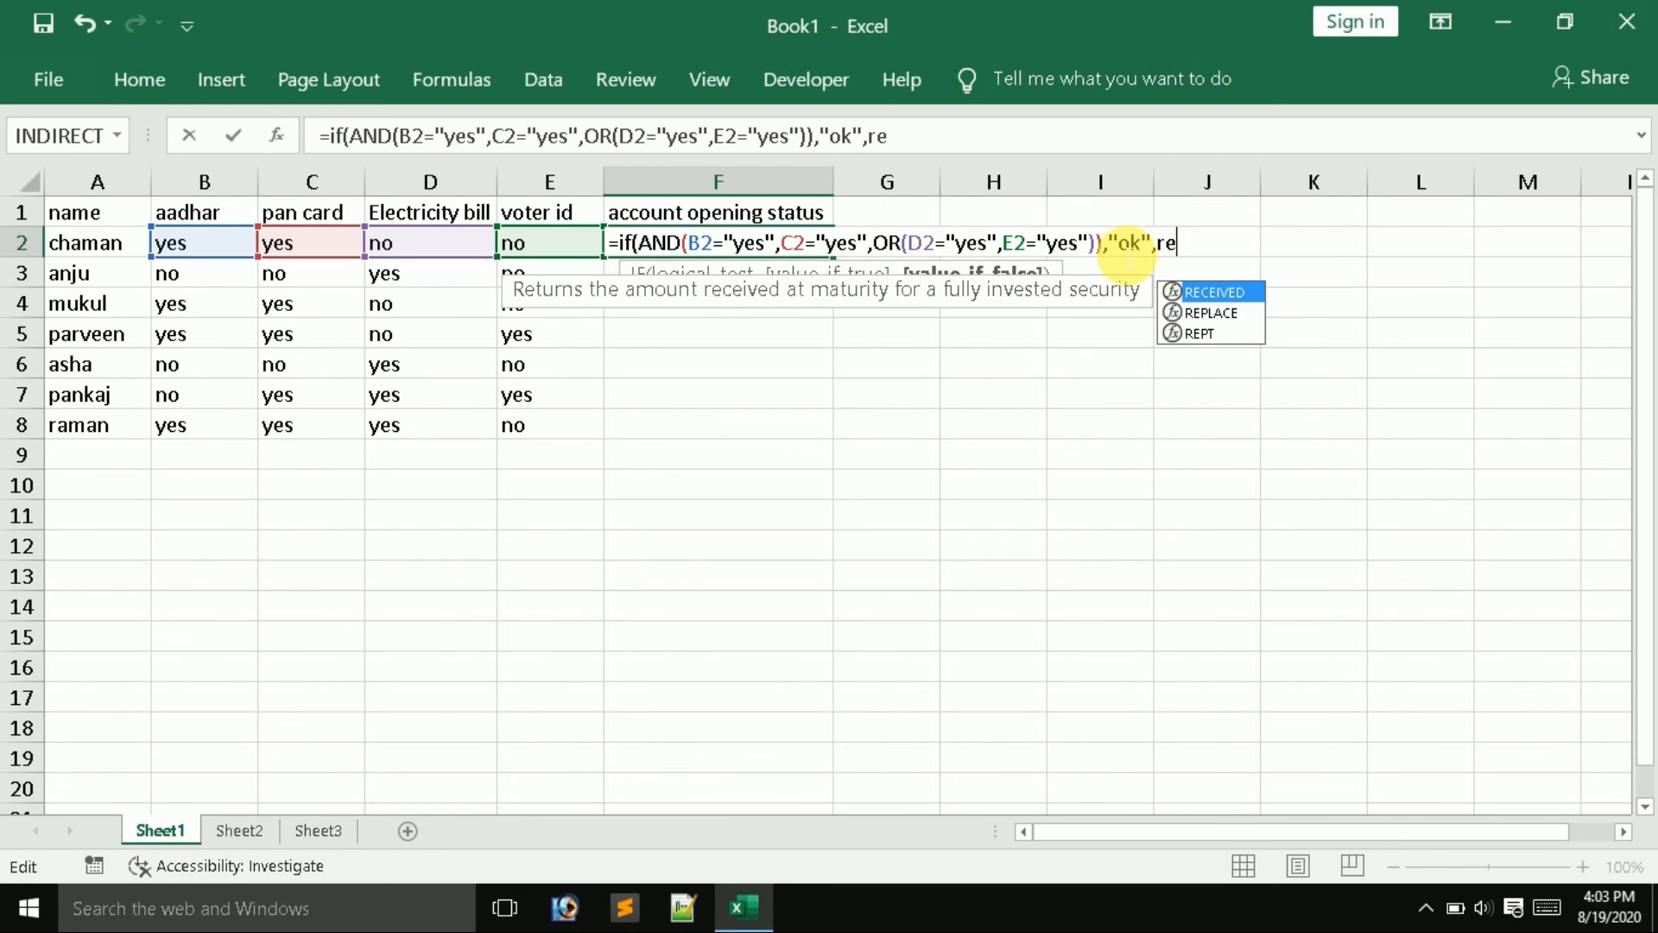
text(ject)
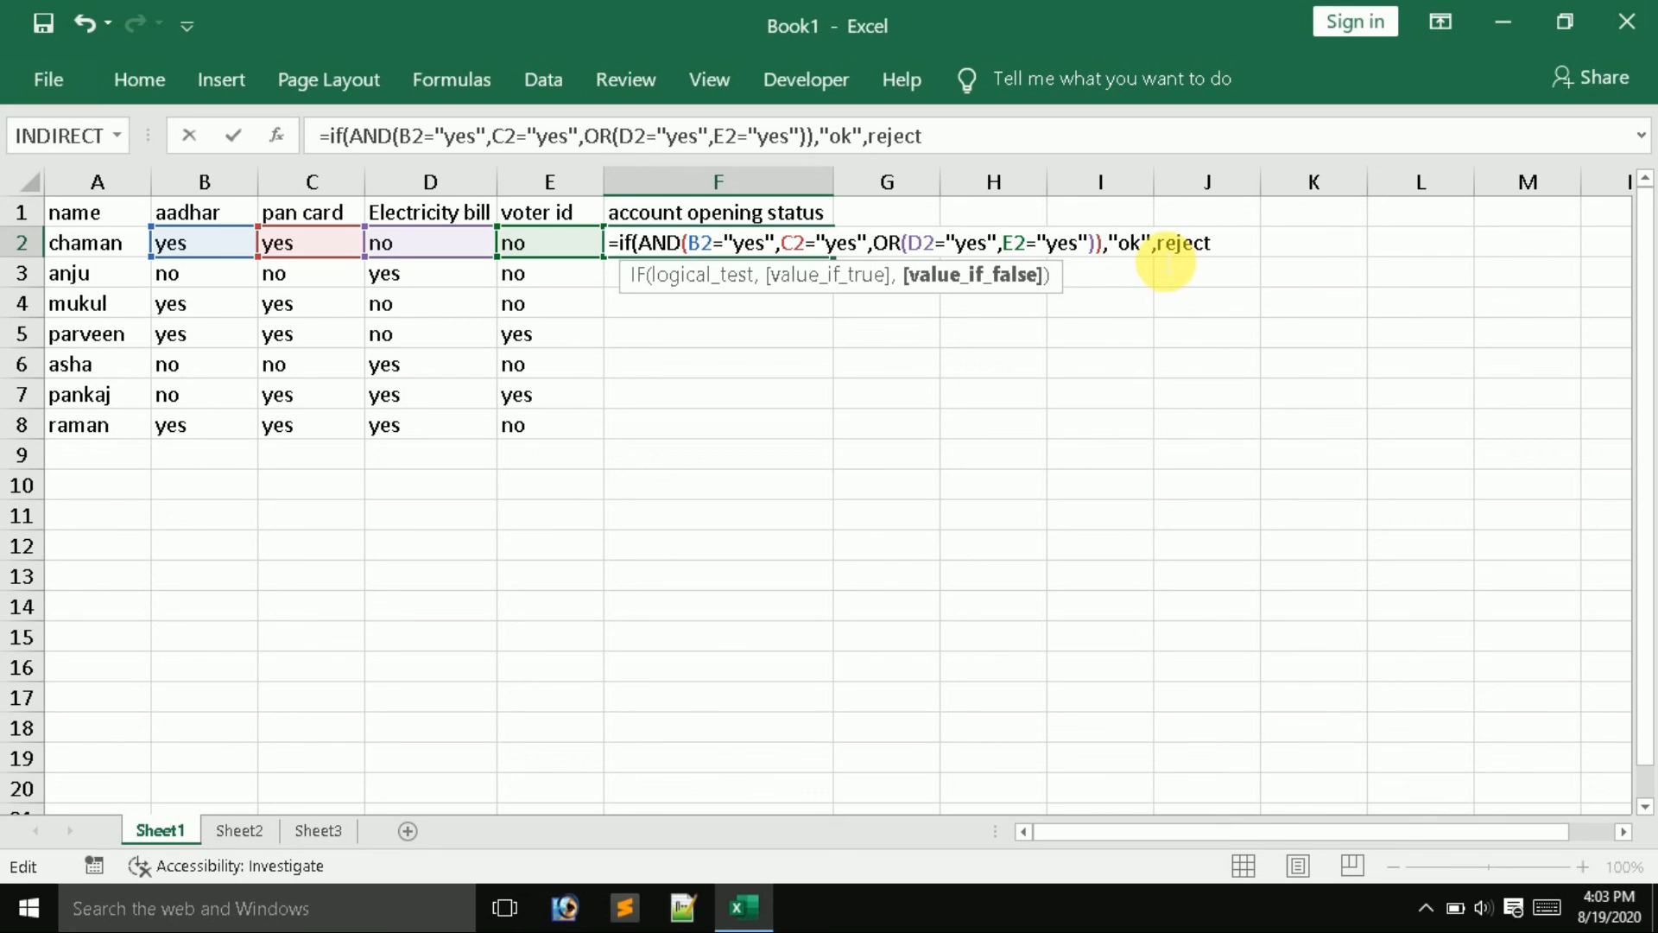
click(1166, 260)
text(")
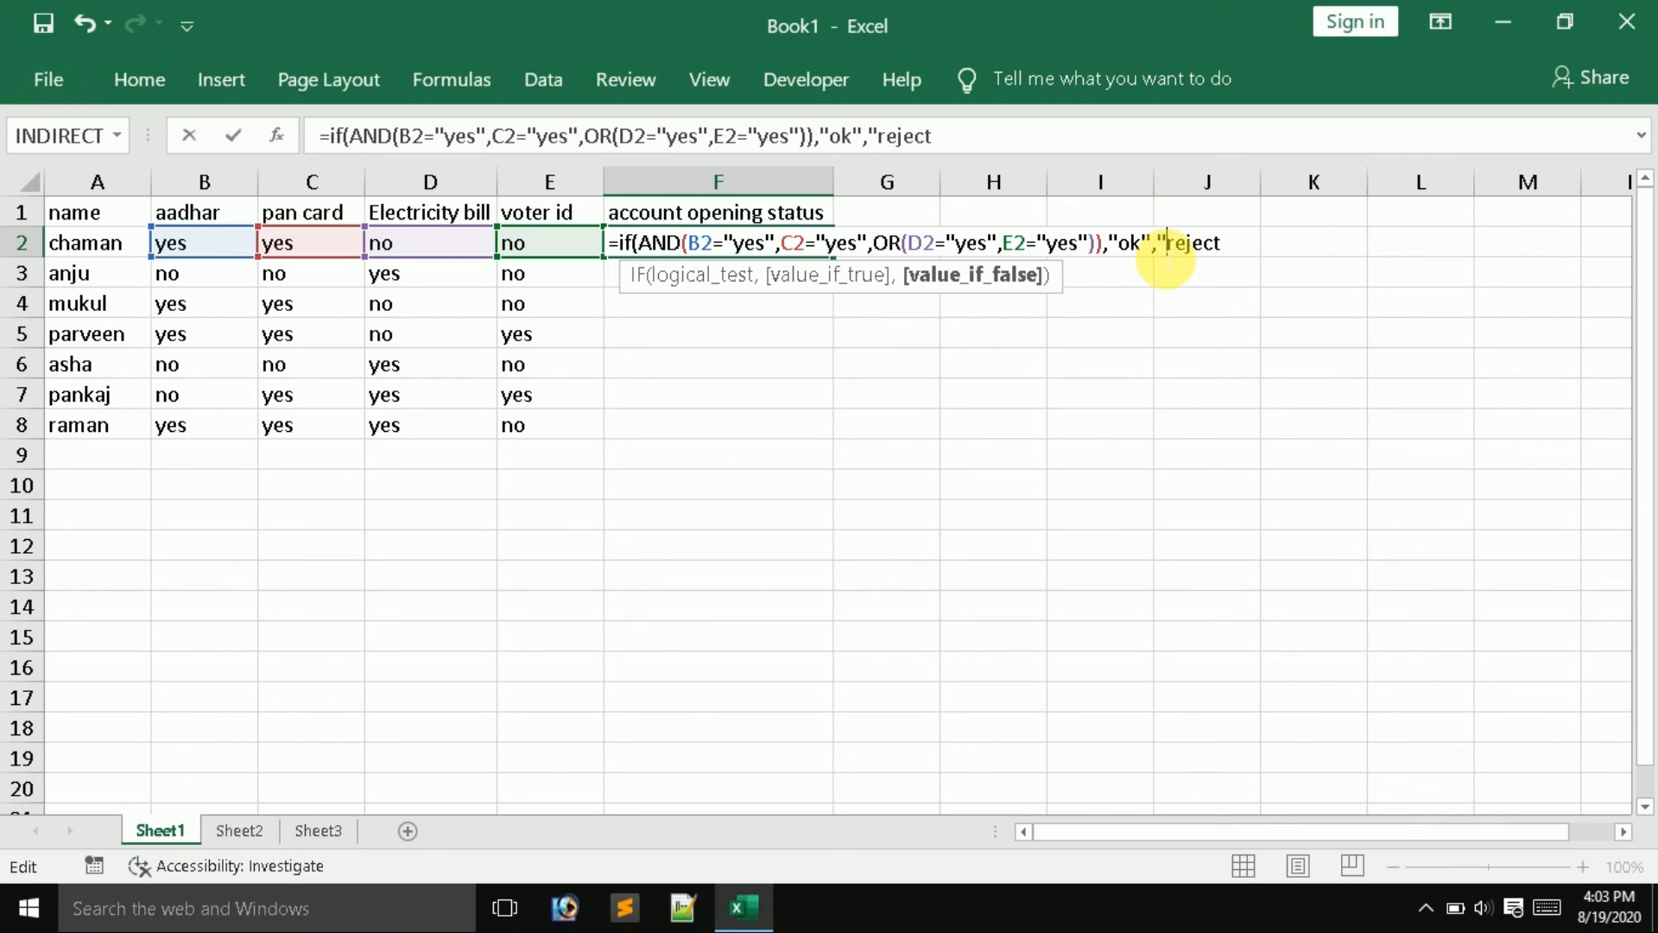
click(1235, 246)
text("))
key(Return)
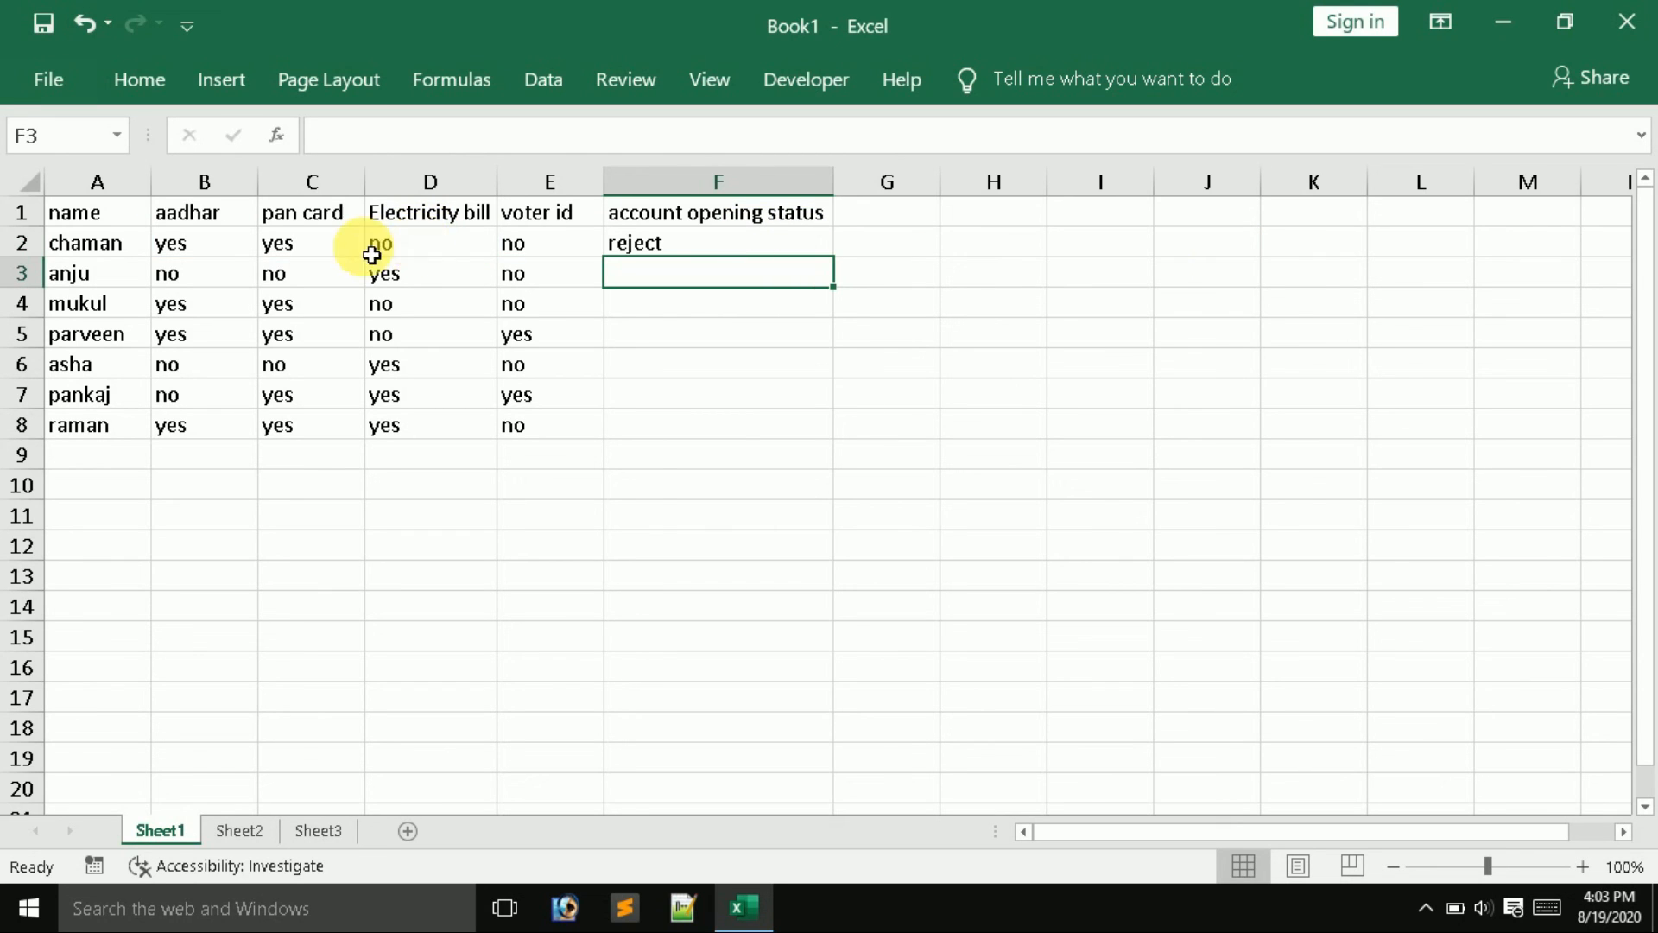
Fill the F2 formula down through F8 and check the aadhar and pan card entries in row 5
click(661, 243)
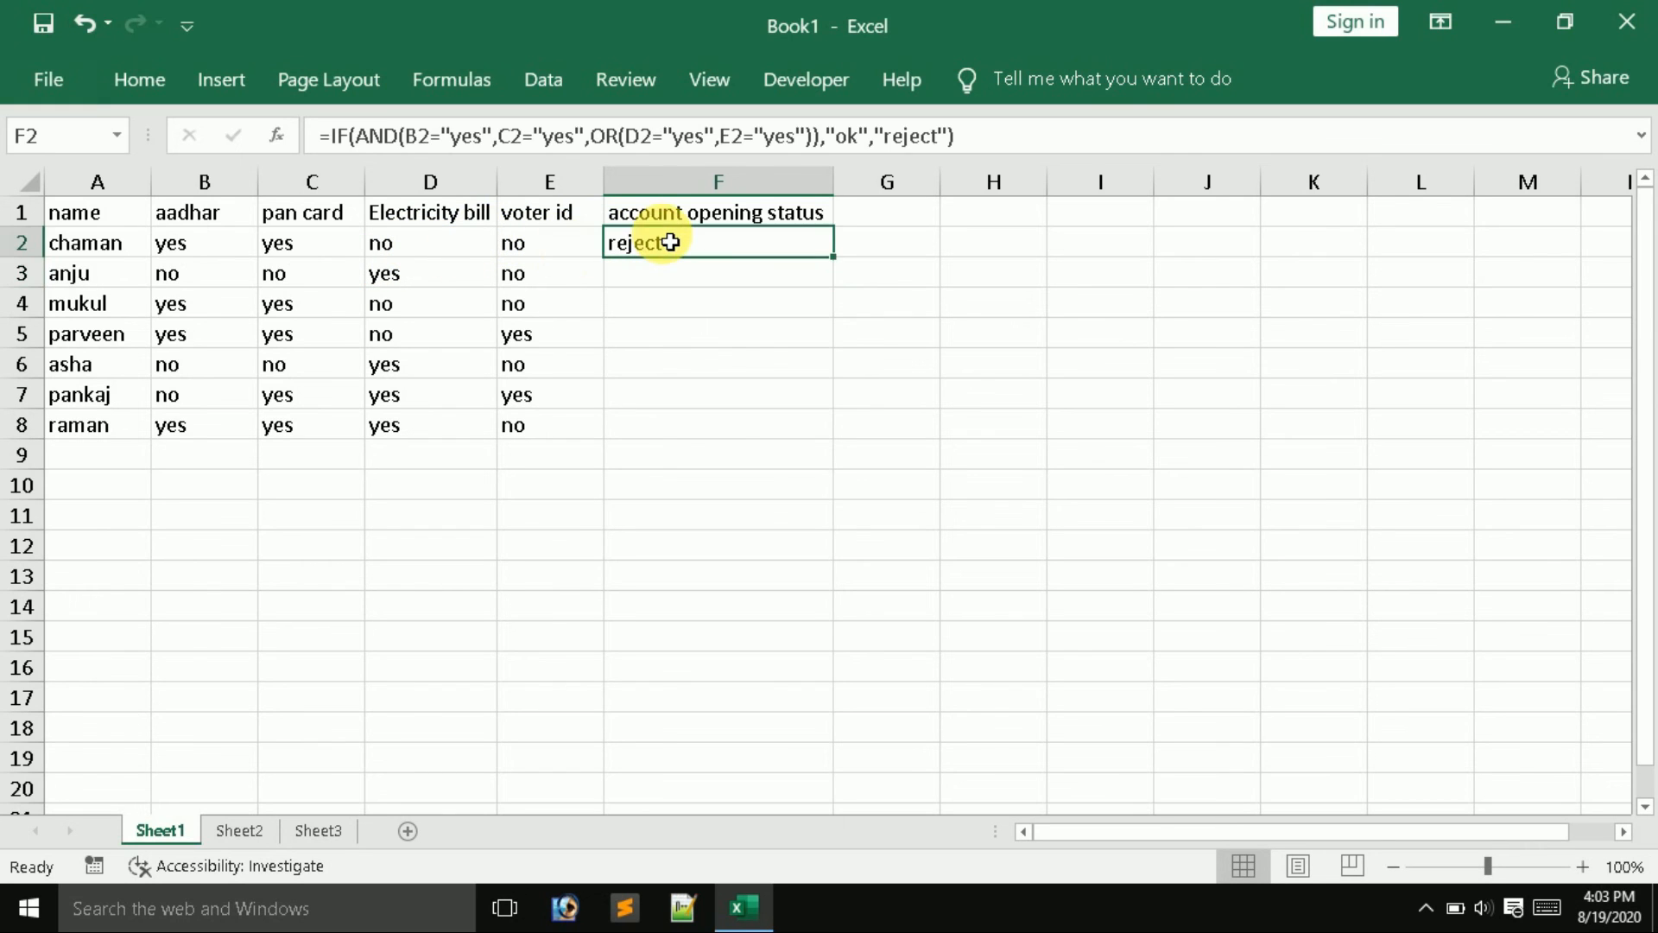
double_click(840, 270)
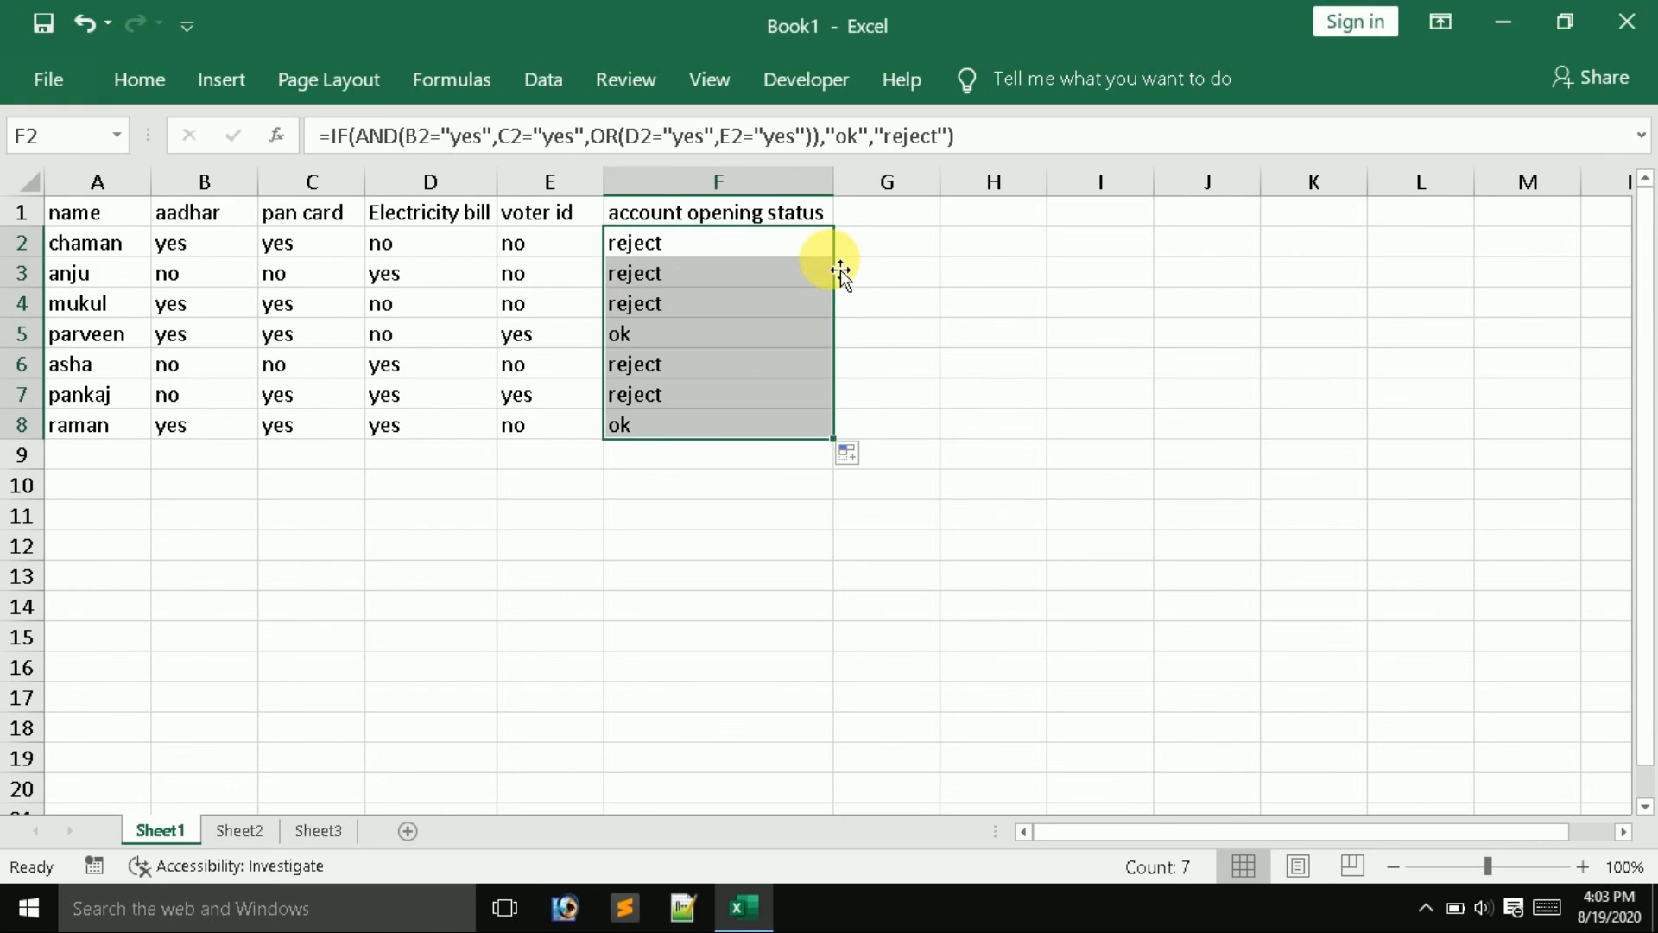
click(200, 338)
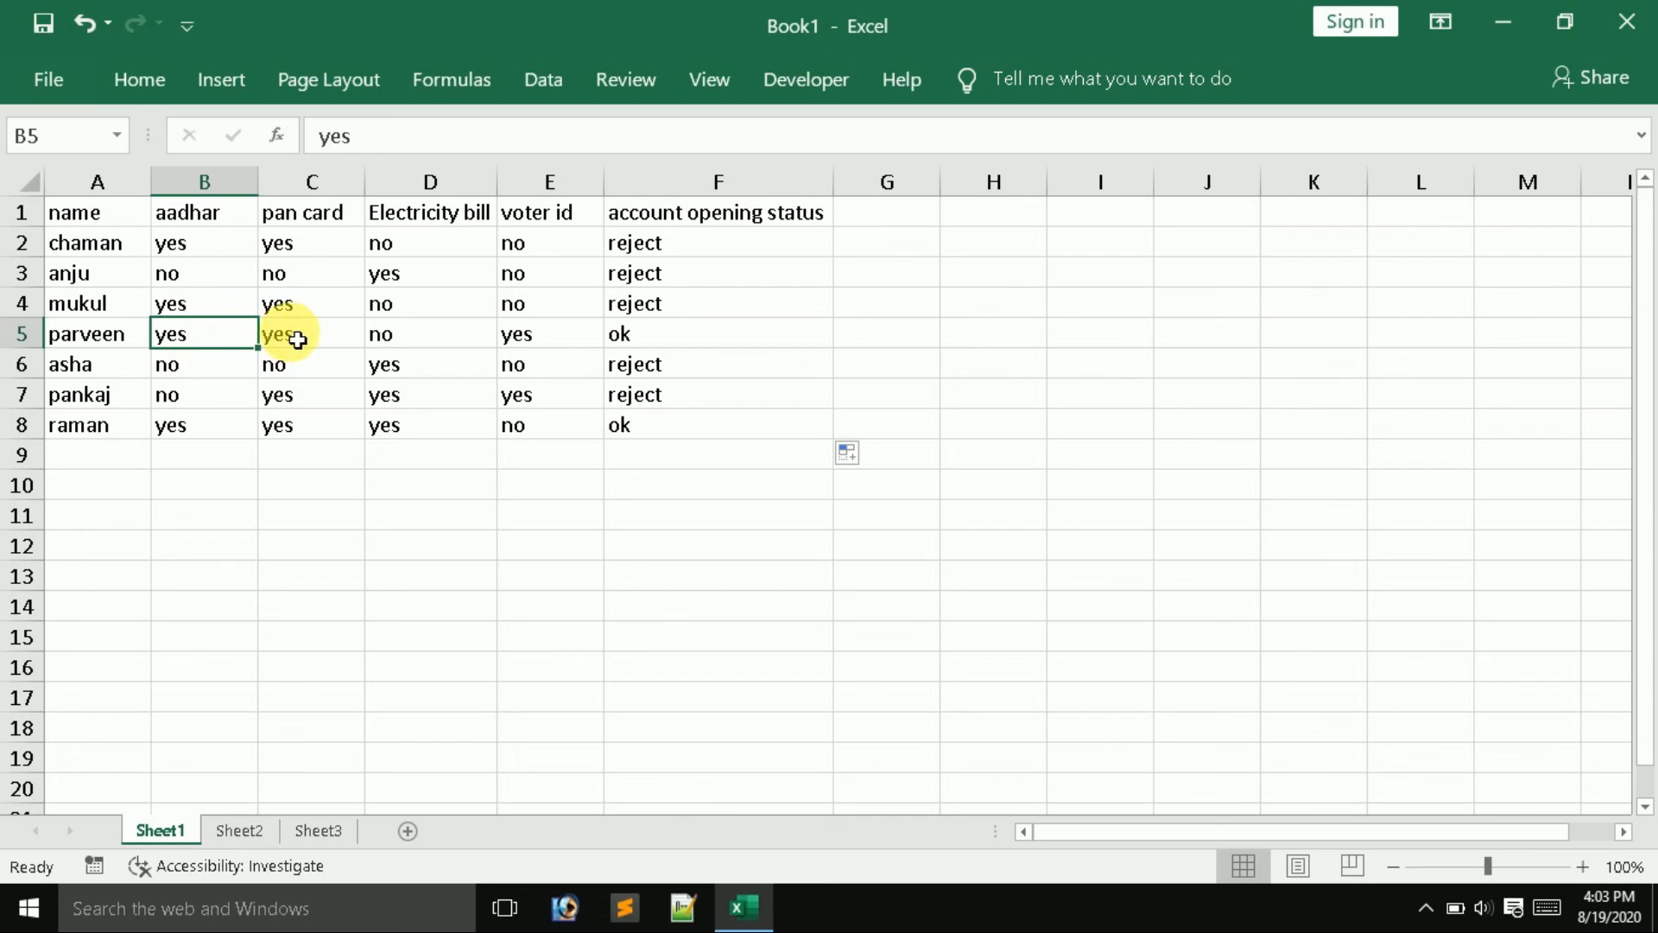
click(298, 335)
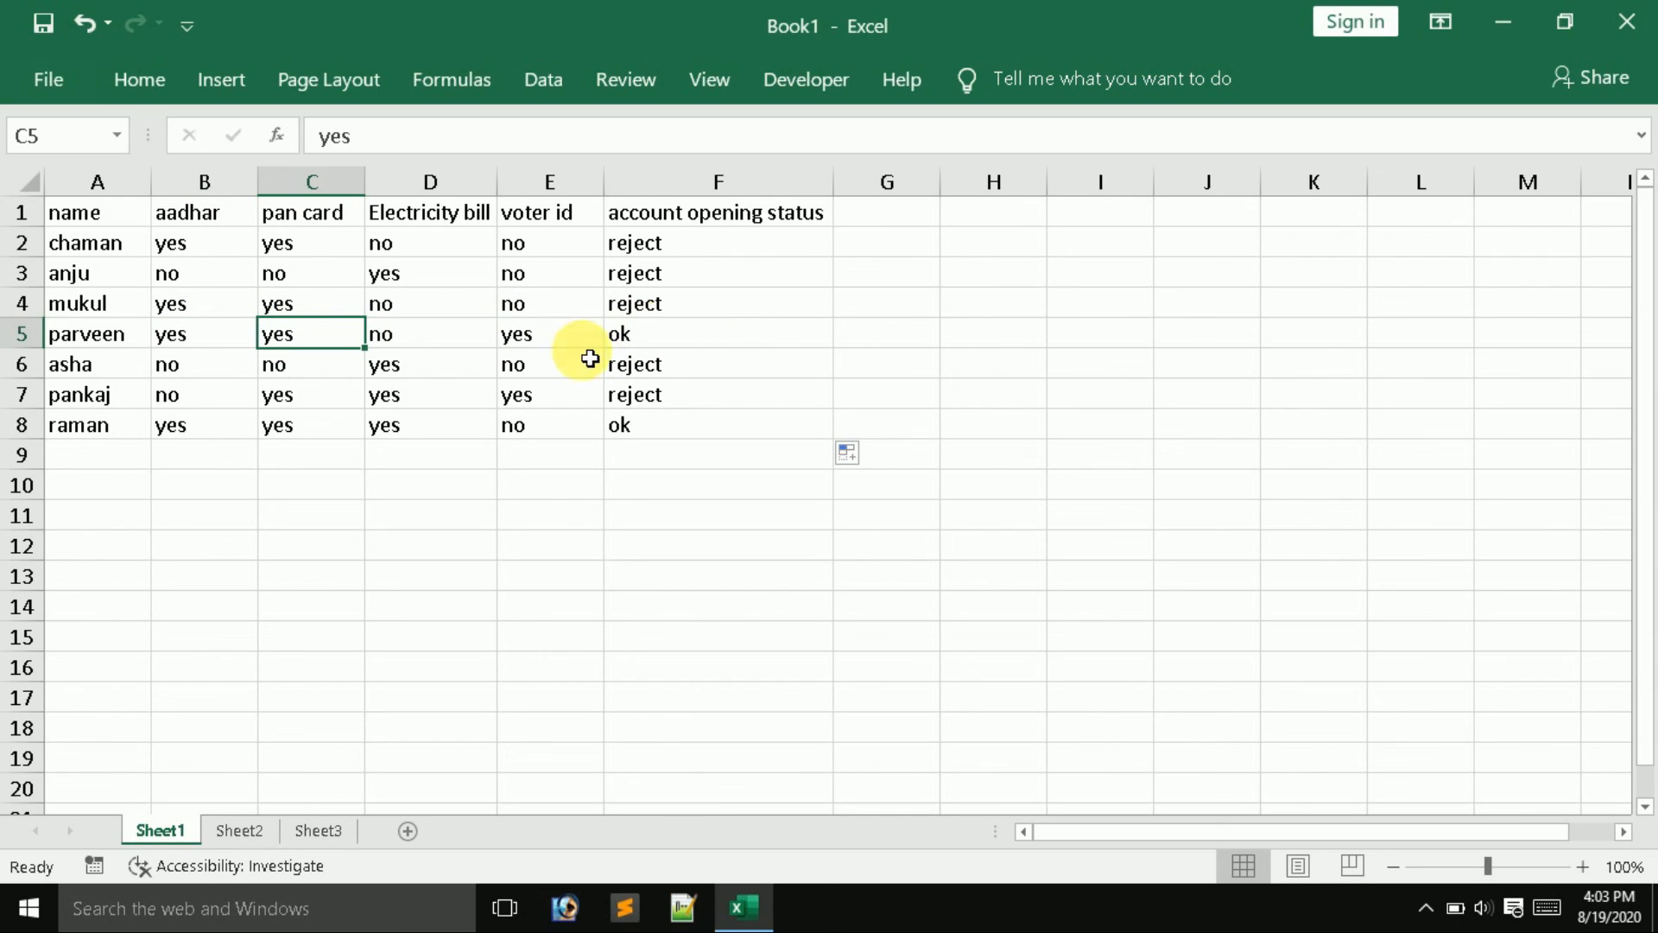
Set the Electricity bill entry in D2 to yes and check the account opening status in F2
click(444, 245)
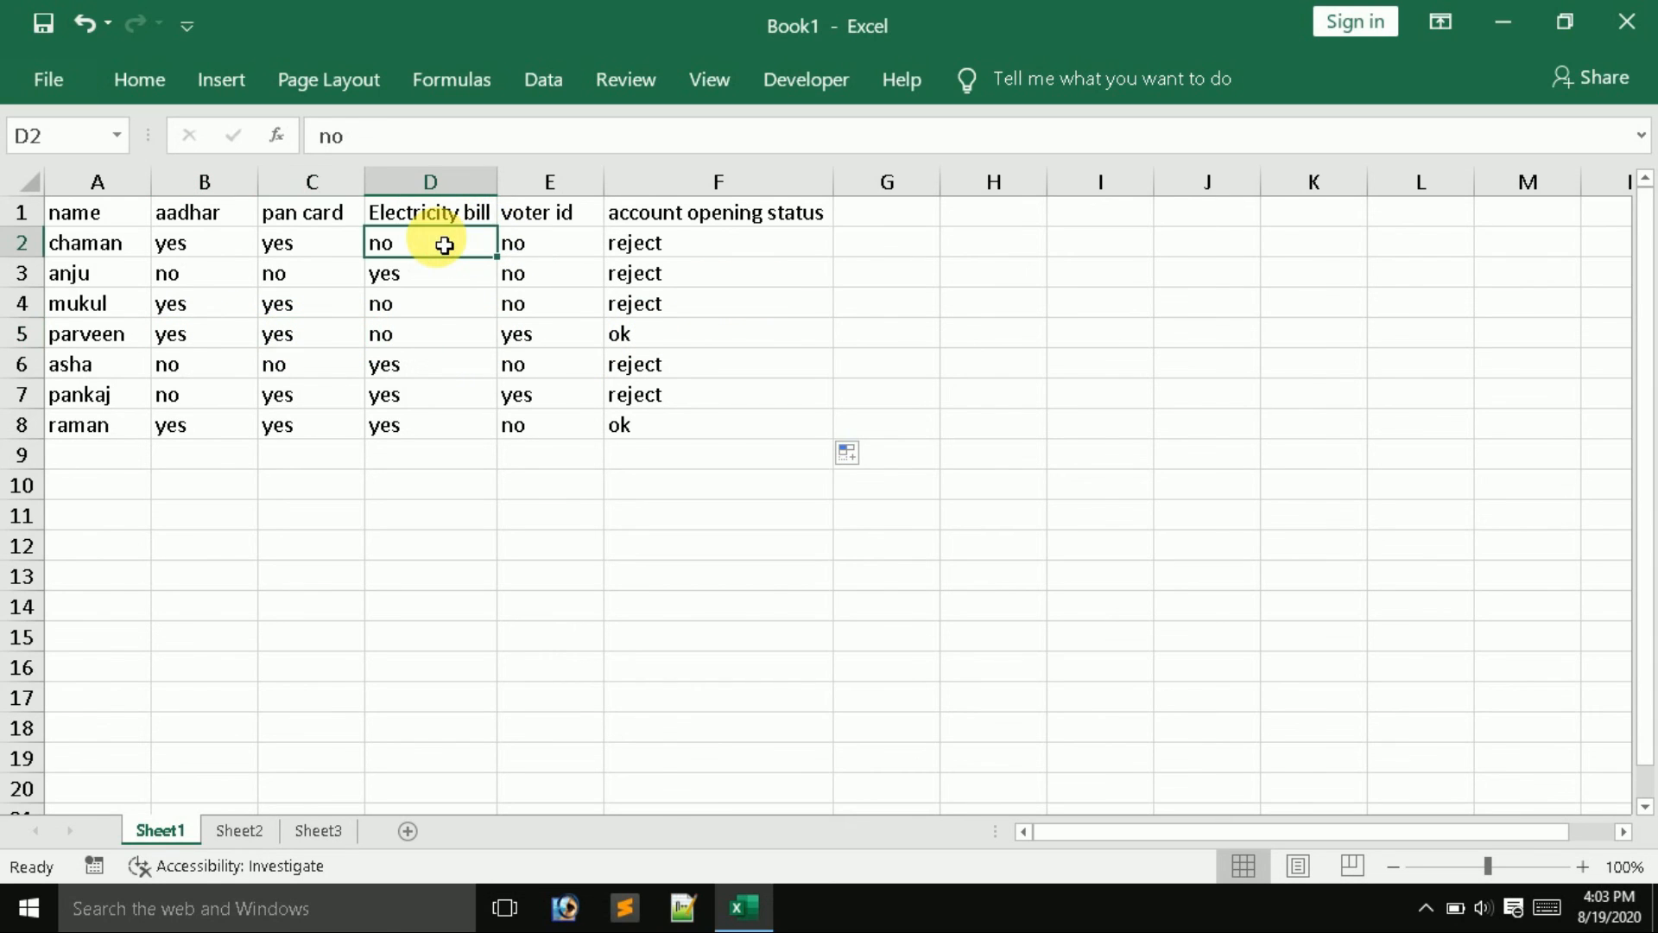
text(yes)
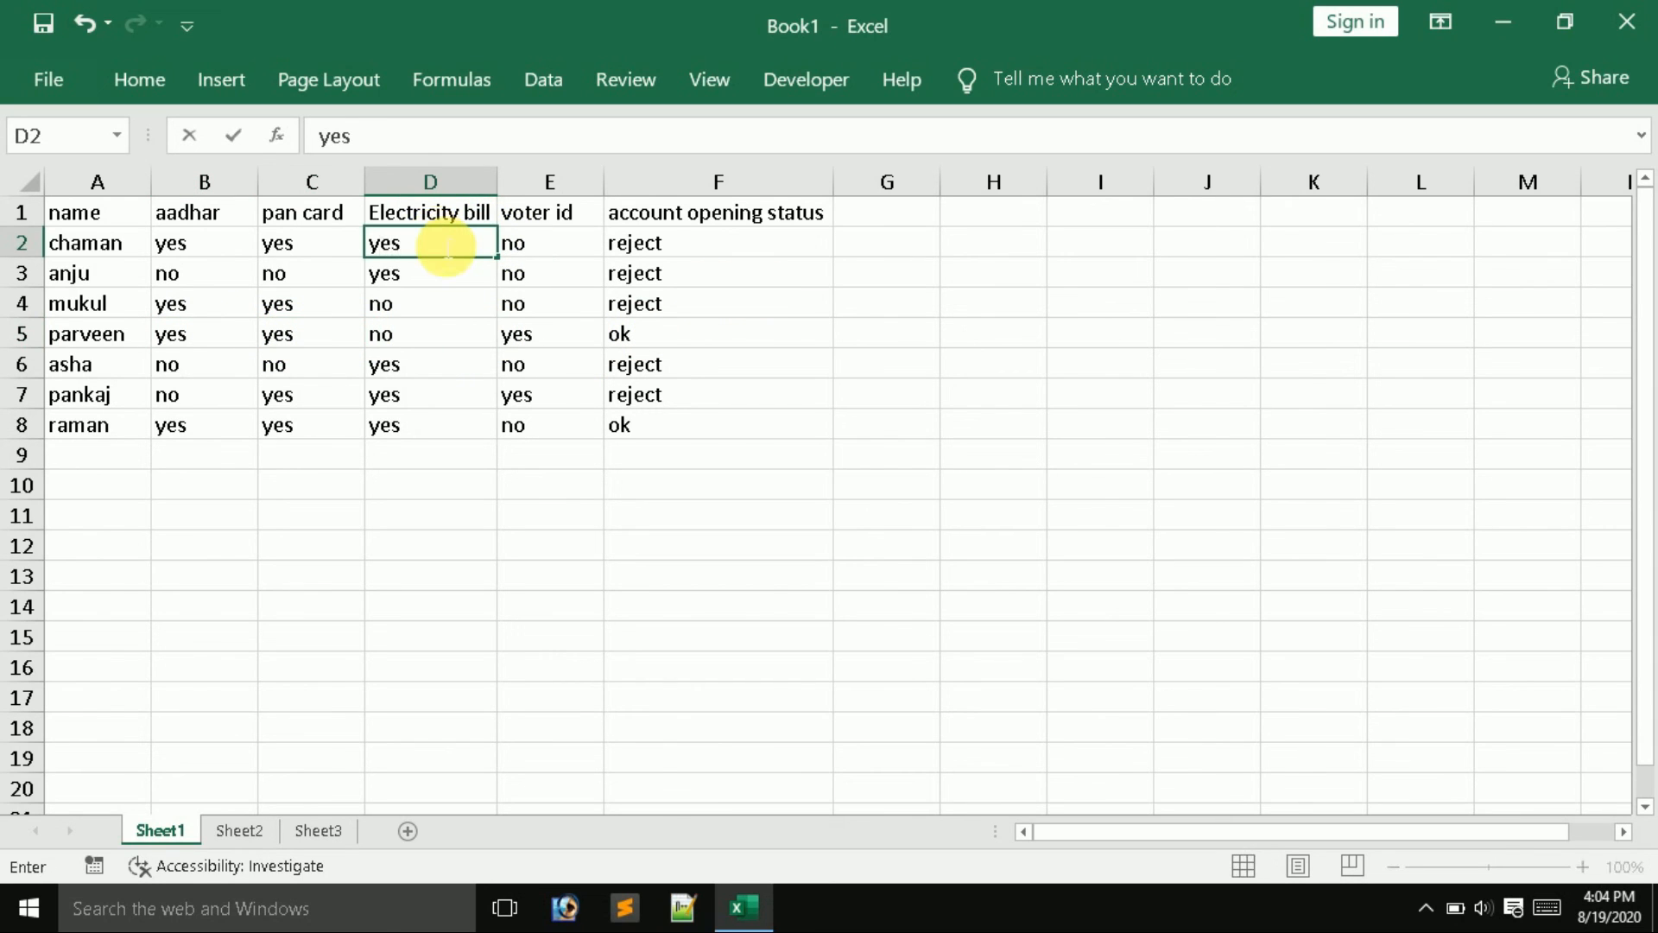
key(Return)
click(710, 250)
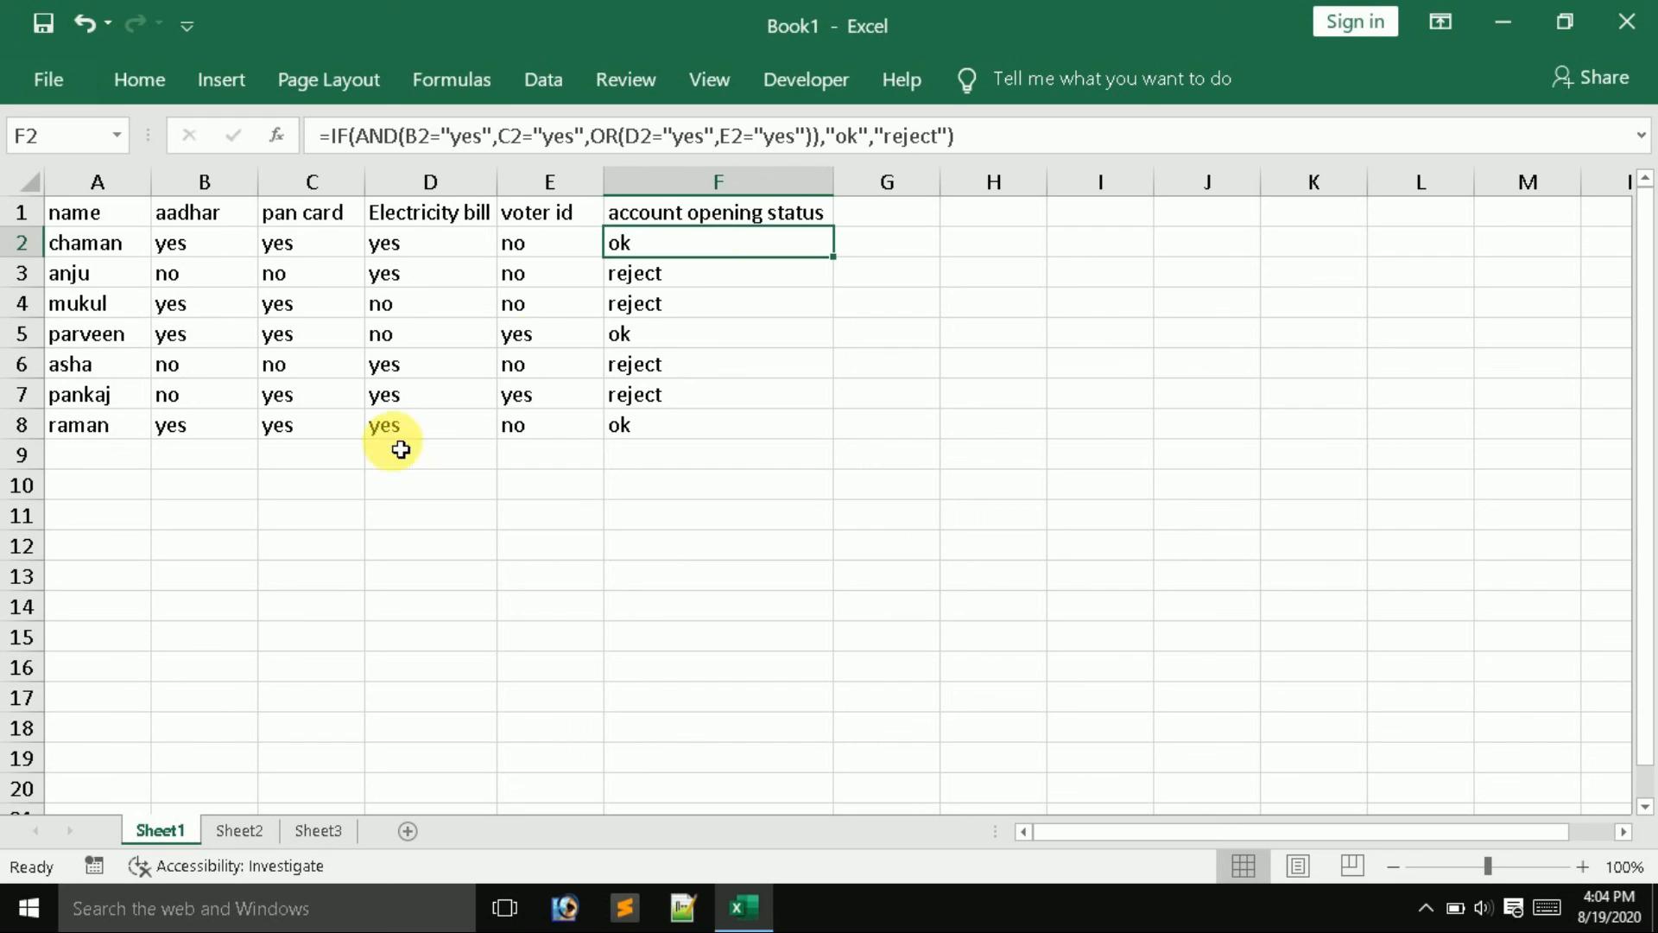
Display the formula of F2 as text in cell C12 with the FORMULATEXT function
click(334, 547)
text(=fo)
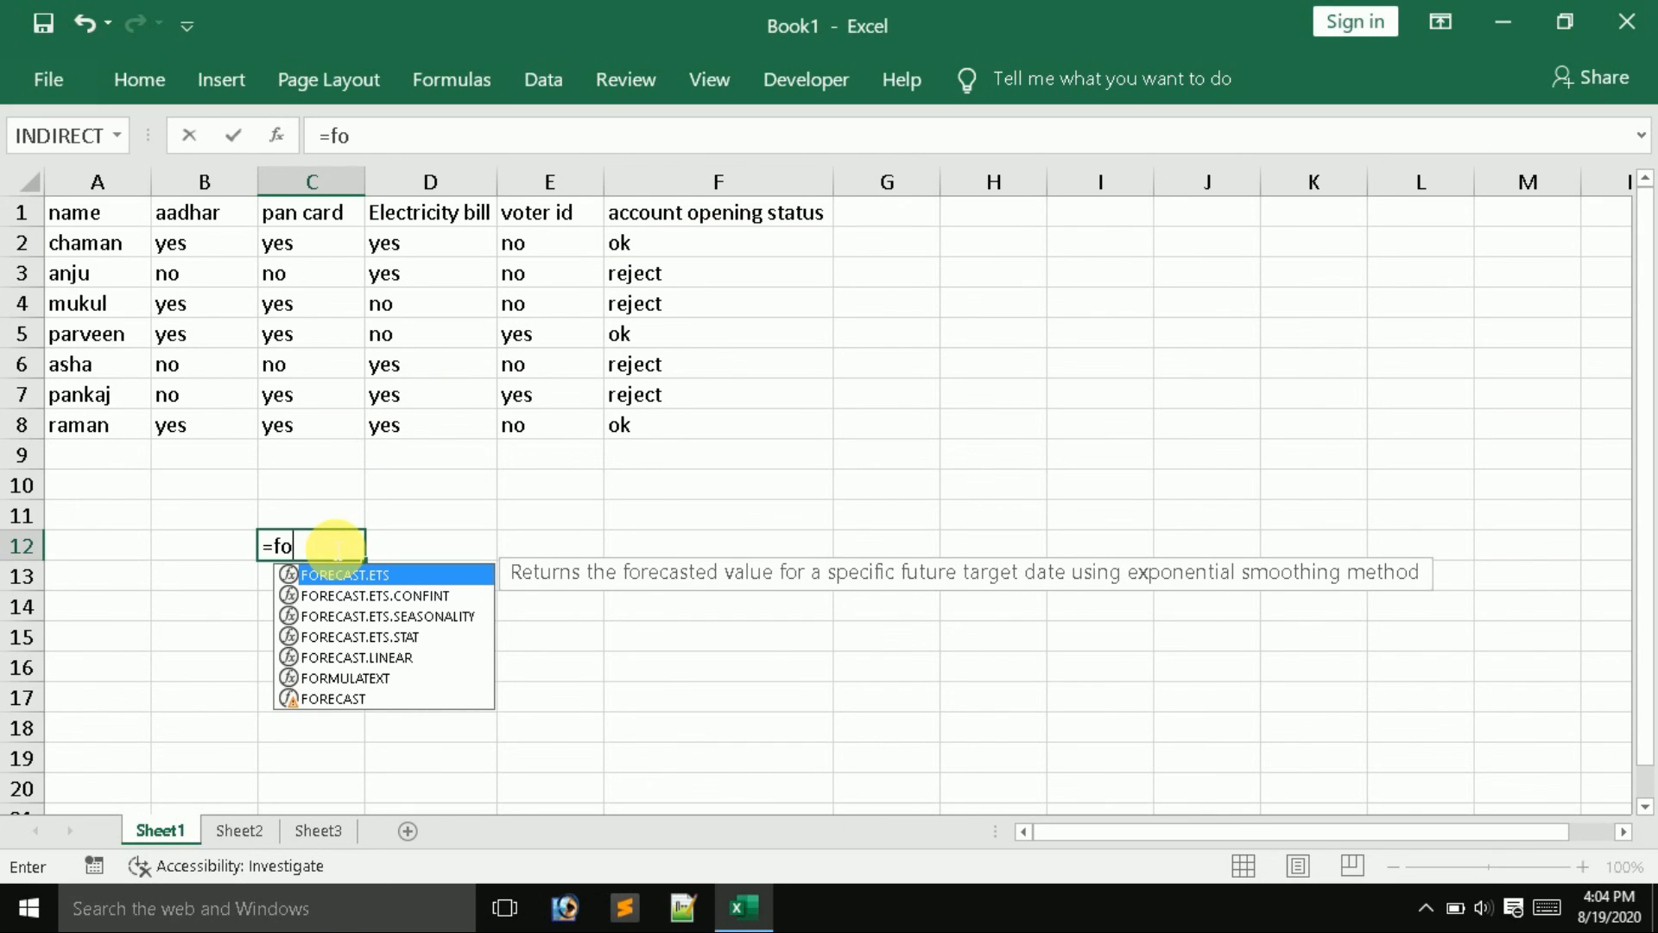
key(Down)
key(Down)
key(Down)
key(Down)
key(Down)
key(Tab)
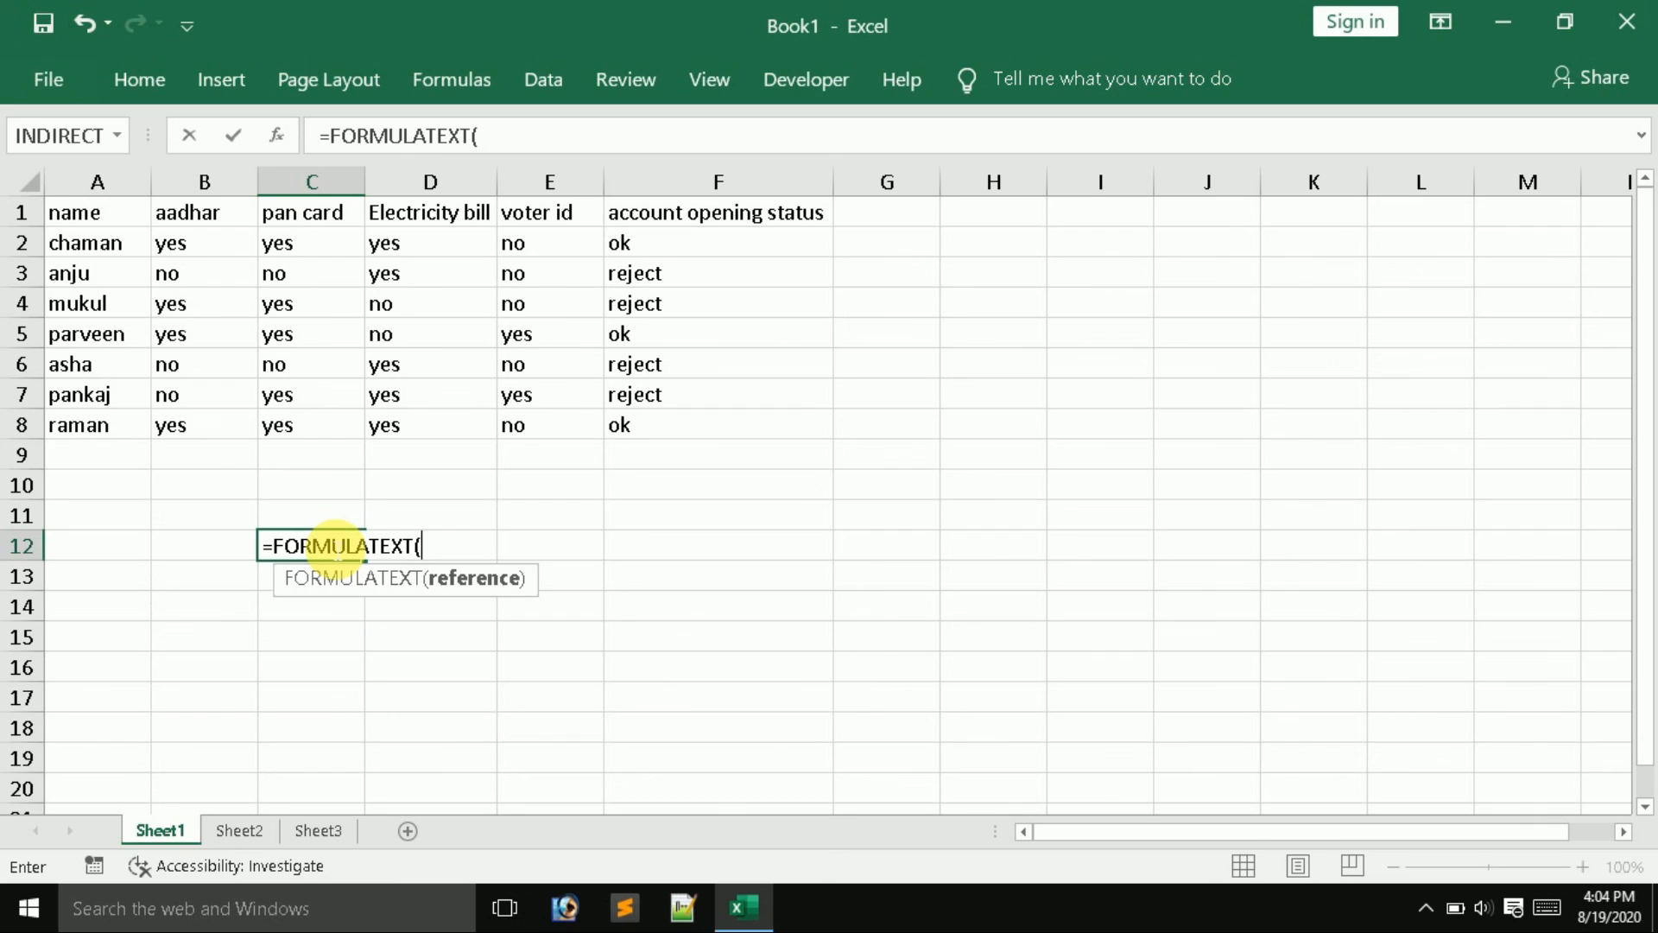
click(646, 248)
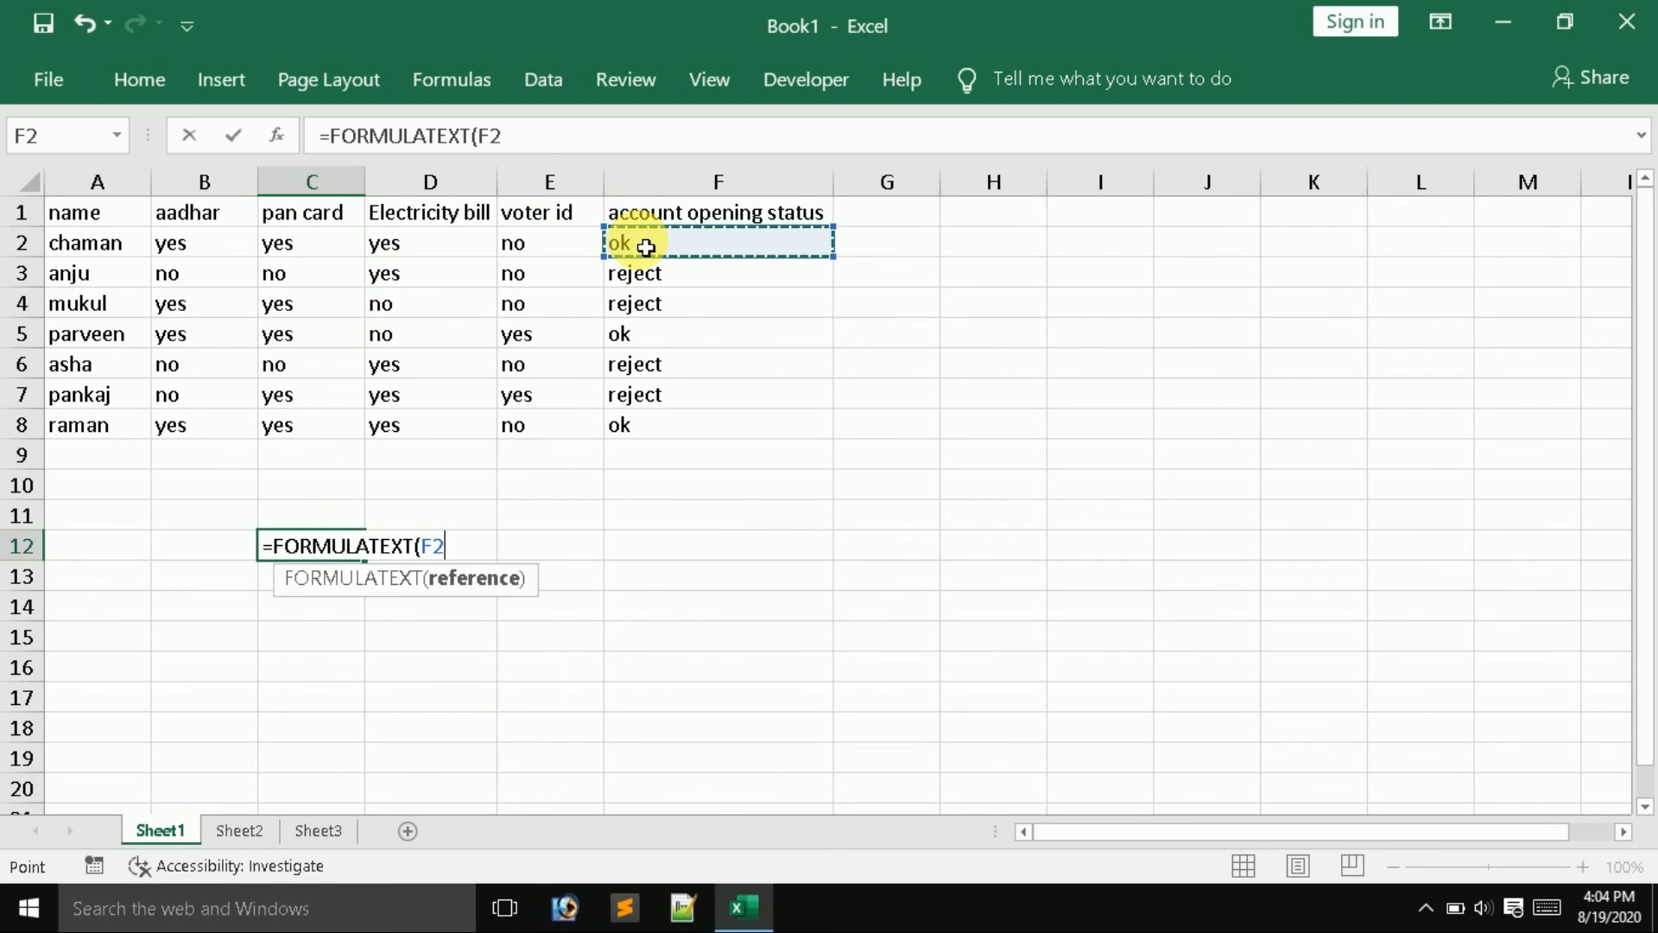
text())
key(Return)
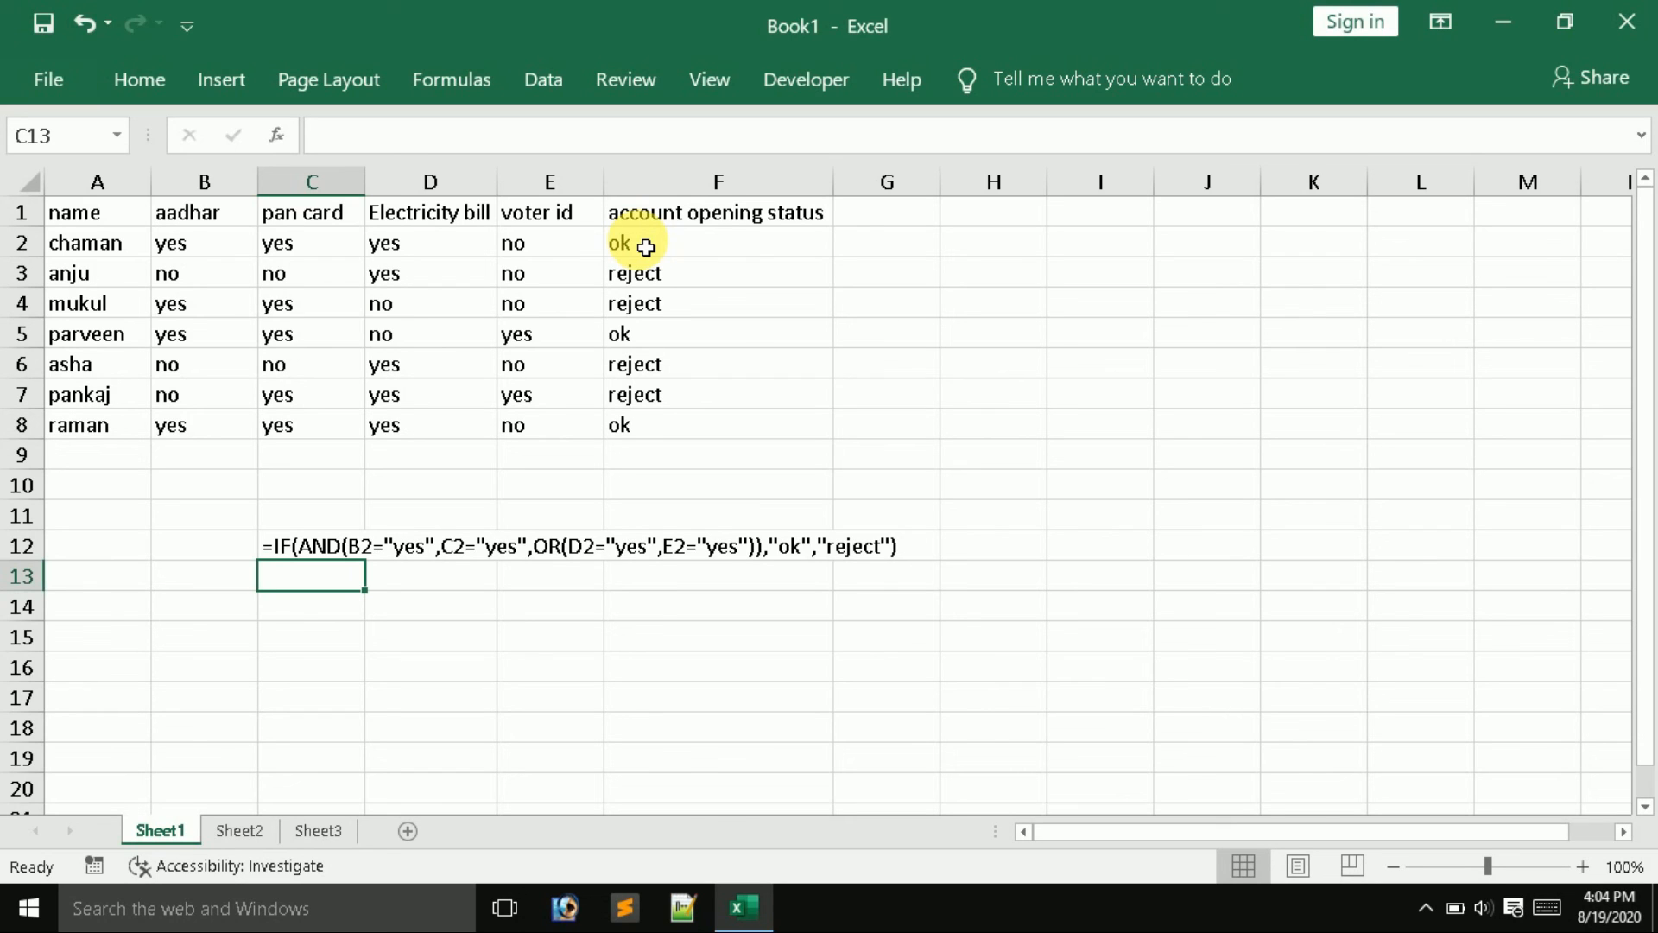
click(392, 440)
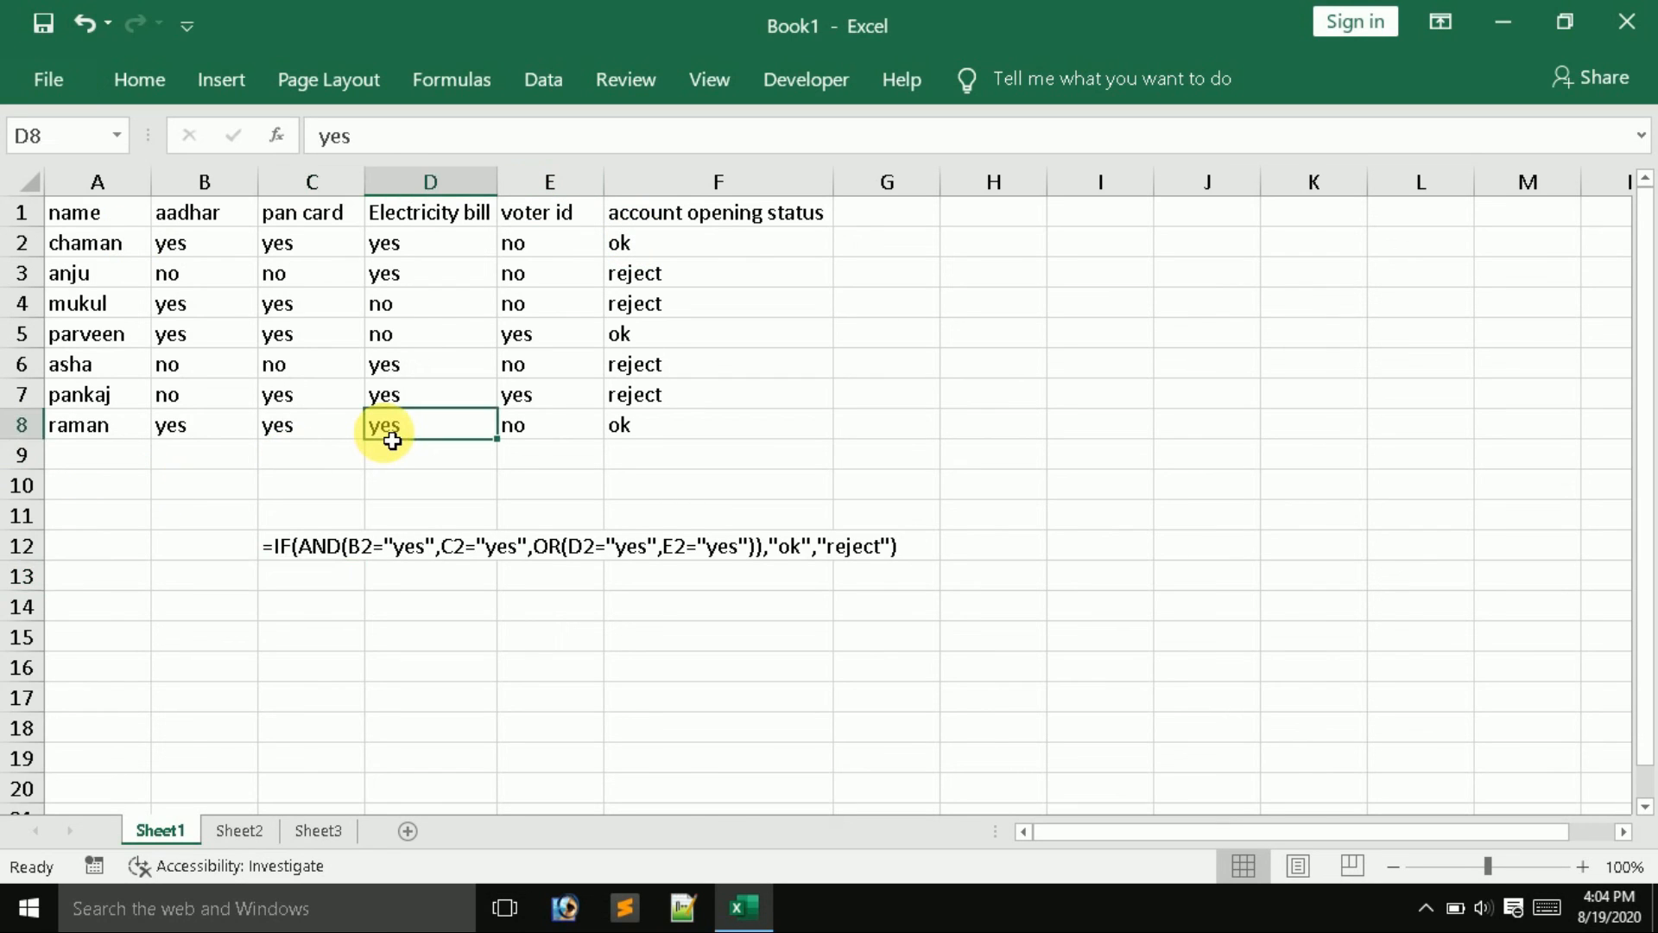